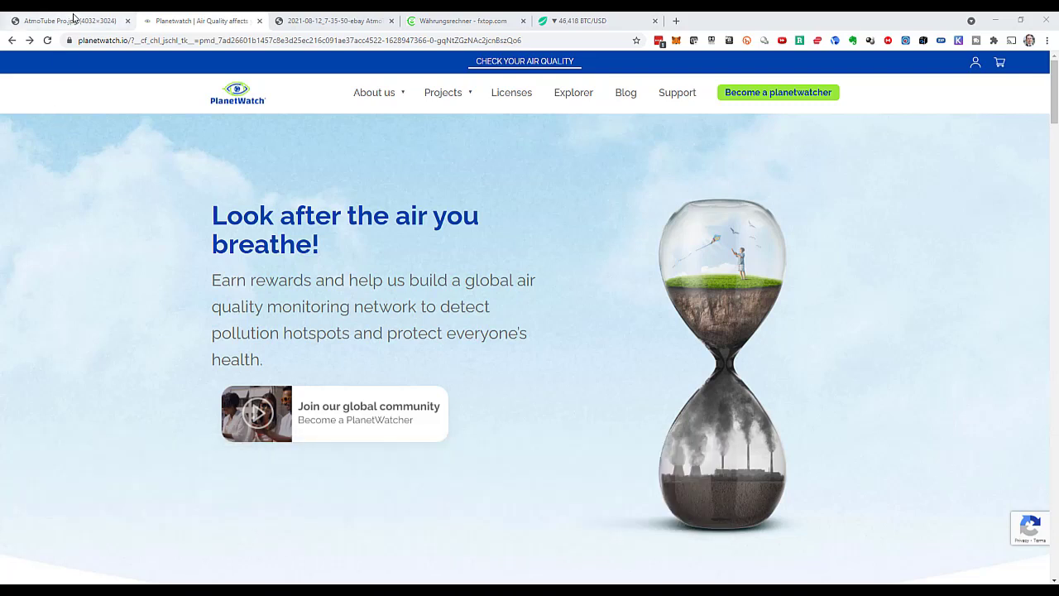
Step: View the AtmoTube Pro sensor photo, return to the PlanetWatch homepage, and open the license options
{"action": "left_click", "coordinate": [75, 18]}
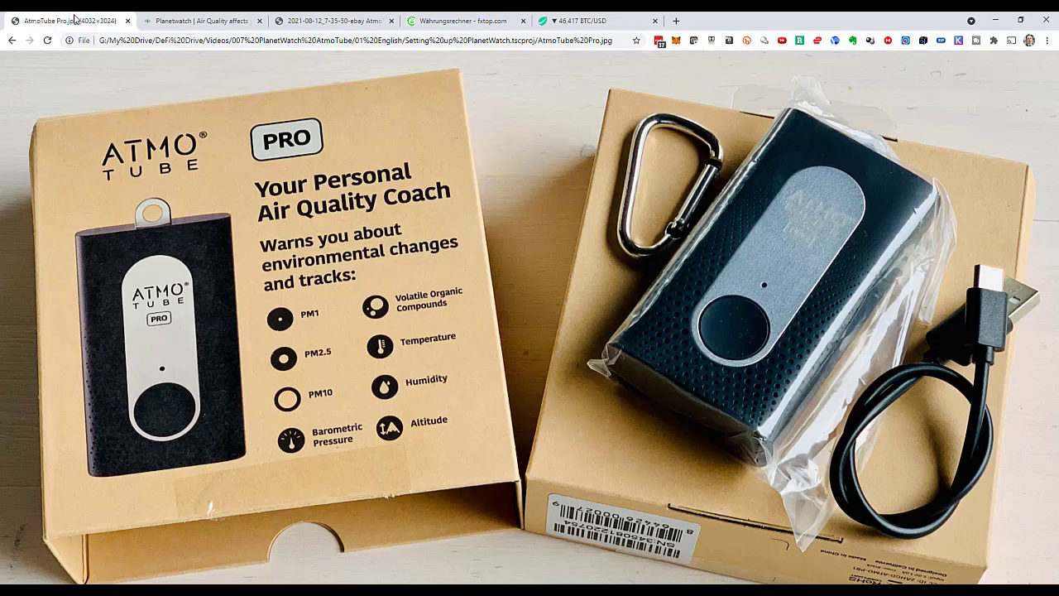
{"action": "left_click", "coordinate": [220, 23]}
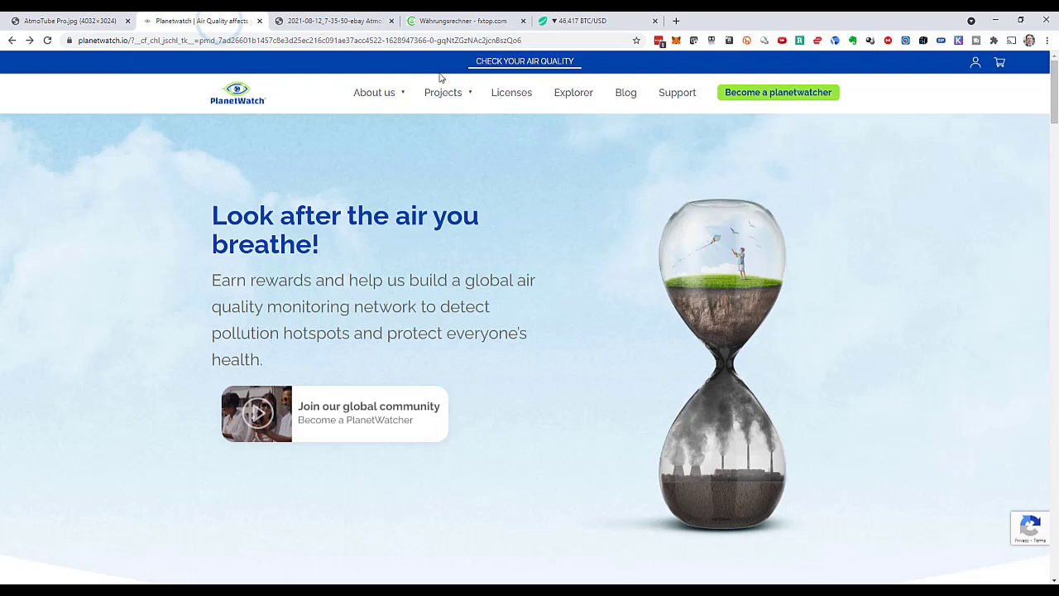
{"action": "left_click", "coordinate": [512, 105]}
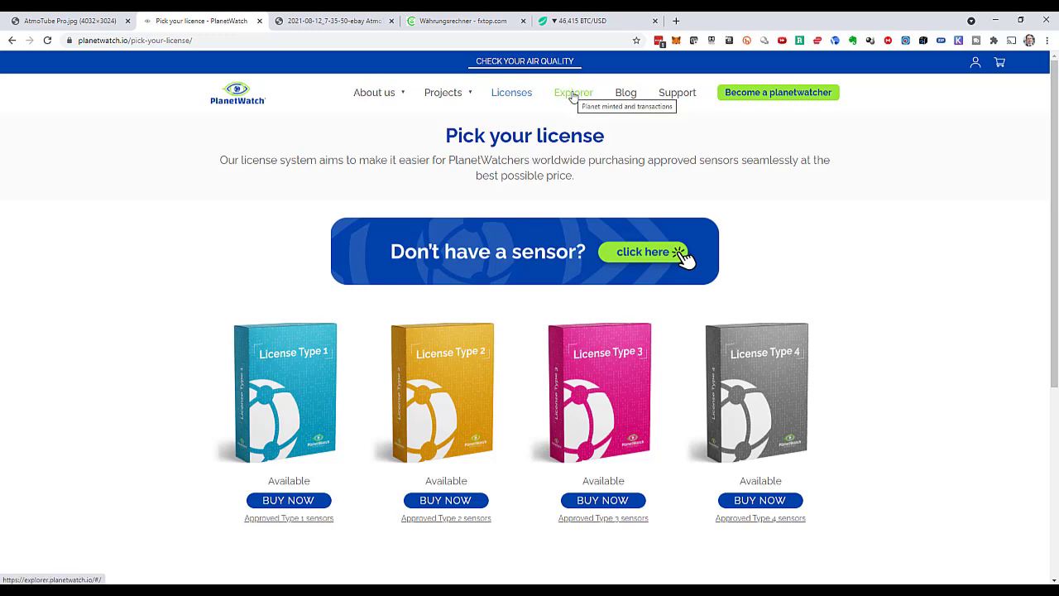
Step: Open the PlanetWatch Explorer of minted Planets and follow it to the PLANET asset page
{"action": "left_click", "coordinate": [572, 92]}
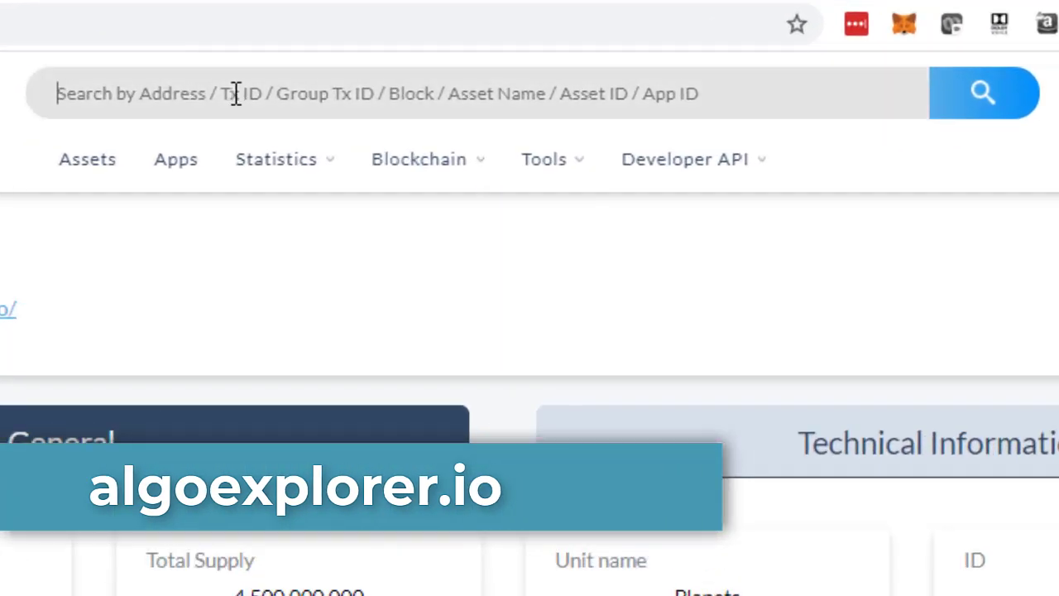
Step: Search AlgoExplorer for the pasted wallet address and jump to its oldest transactions page, 427 of 427
{"action": "left_click", "coordinate": [235, 93]}
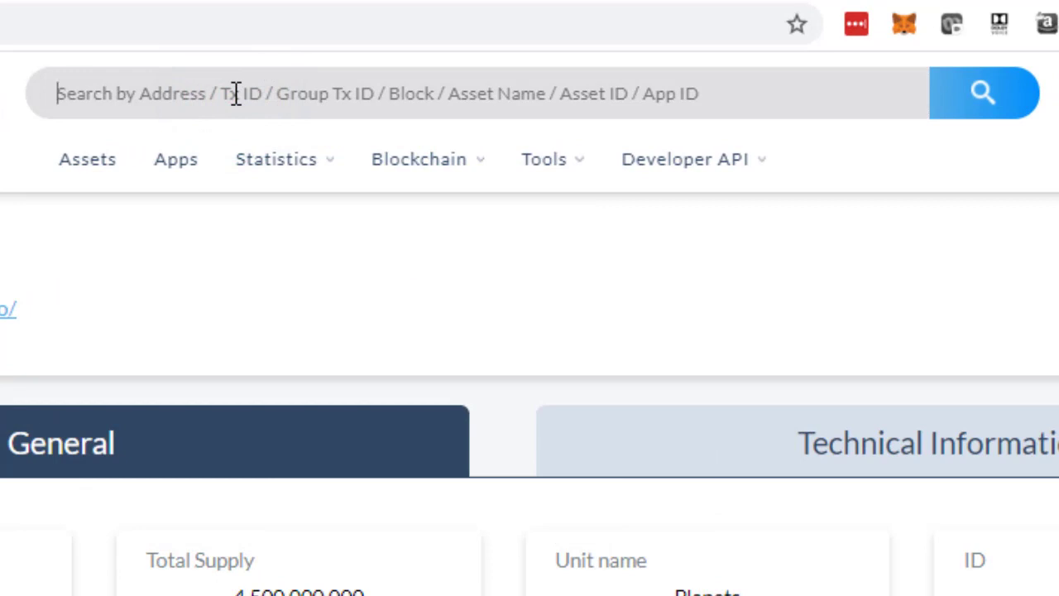
{"action": "key", "text": "ctrl+v"}
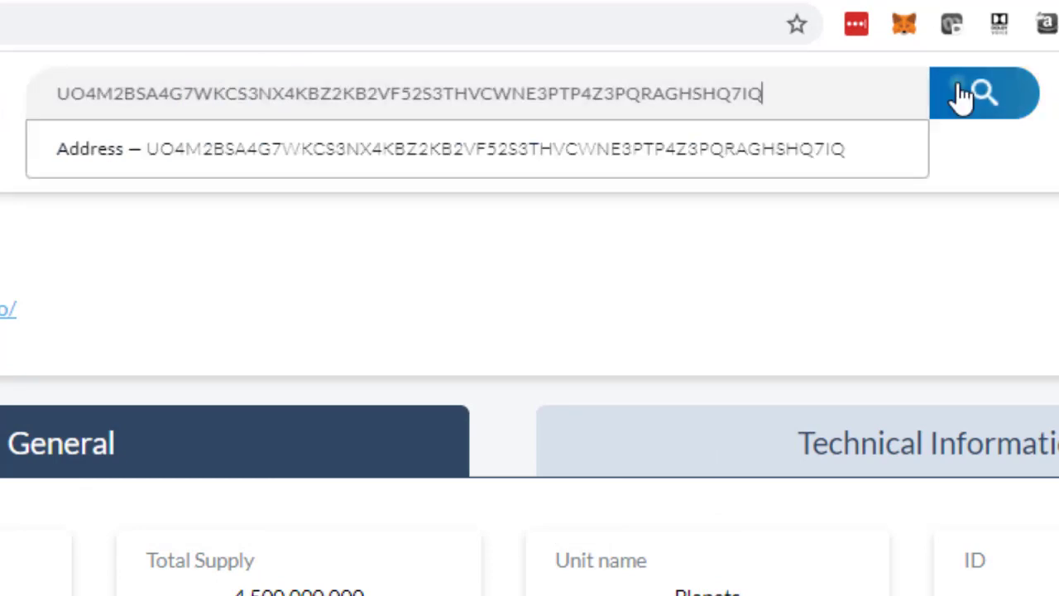
{"action": "left_click", "coordinate": [964, 93]}
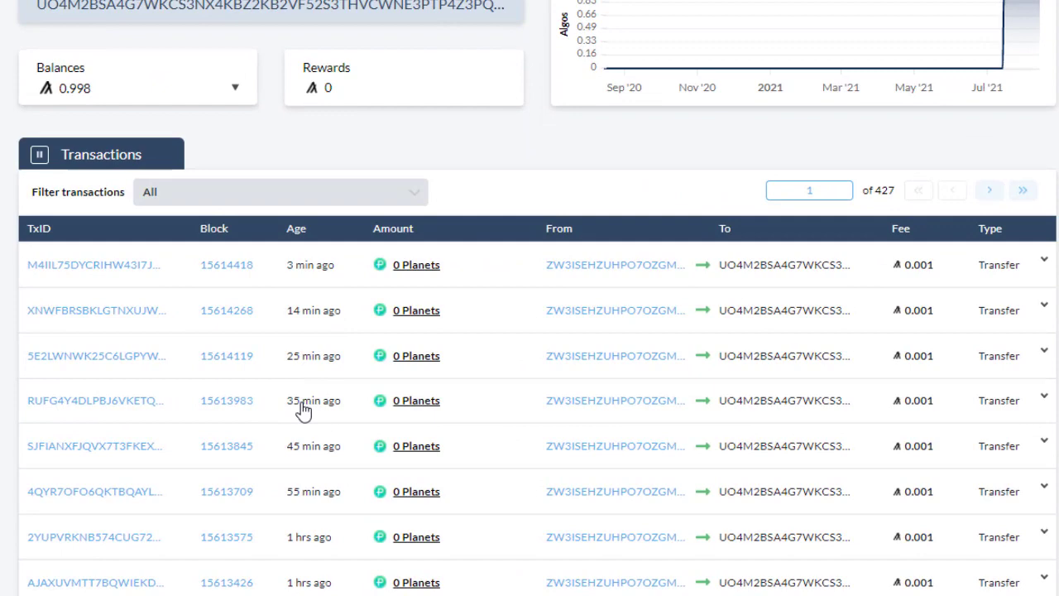
{"action": "scroll", "coordinate": [310, 382], "scroll_direction": "down", "scroll_amount": 2}
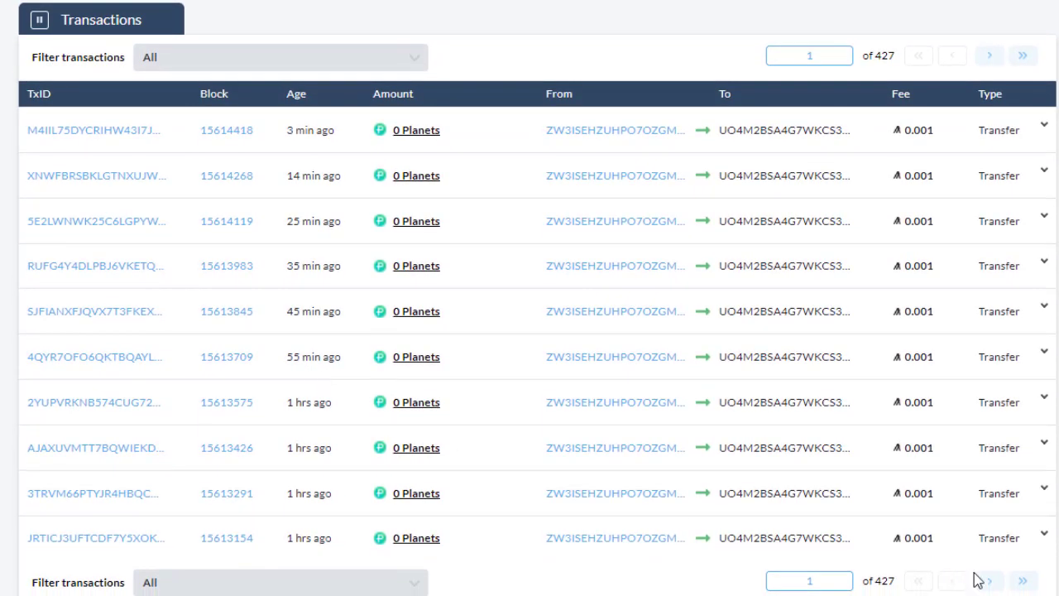
{"action": "left_click", "coordinate": [988, 582]}
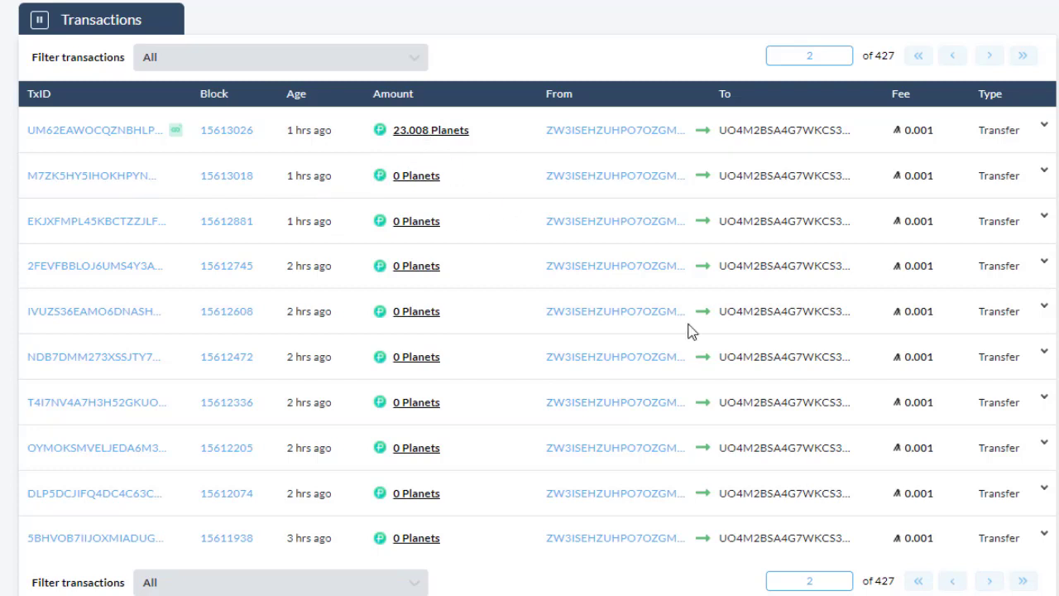
{"action": "left_click", "coordinate": [1024, 582]}
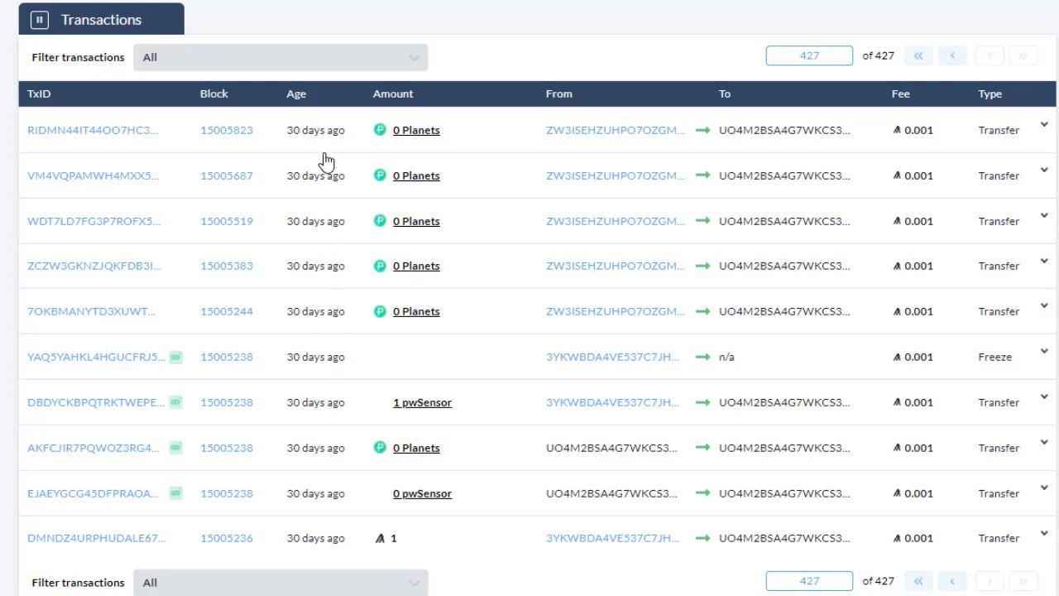
{"action": "scroll", "coordinate": [279, 14], "scroll_direction": "up", "scroll_amount": 1}
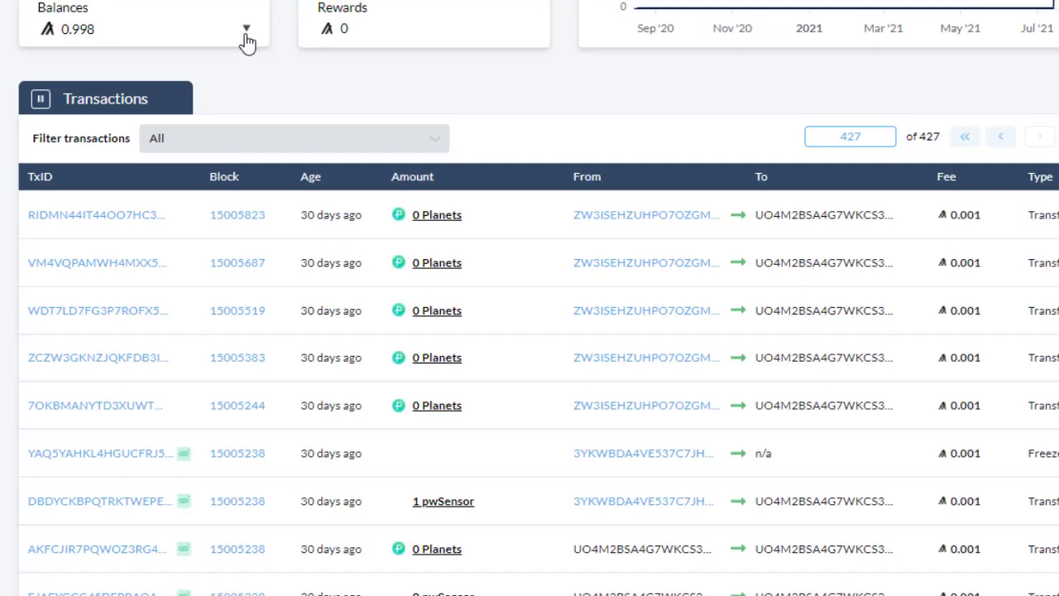
Step: Switch the account's balance view to PLANET to show 653.376 Planets
{"action": "left_click", "coordinate": [245, 31]}
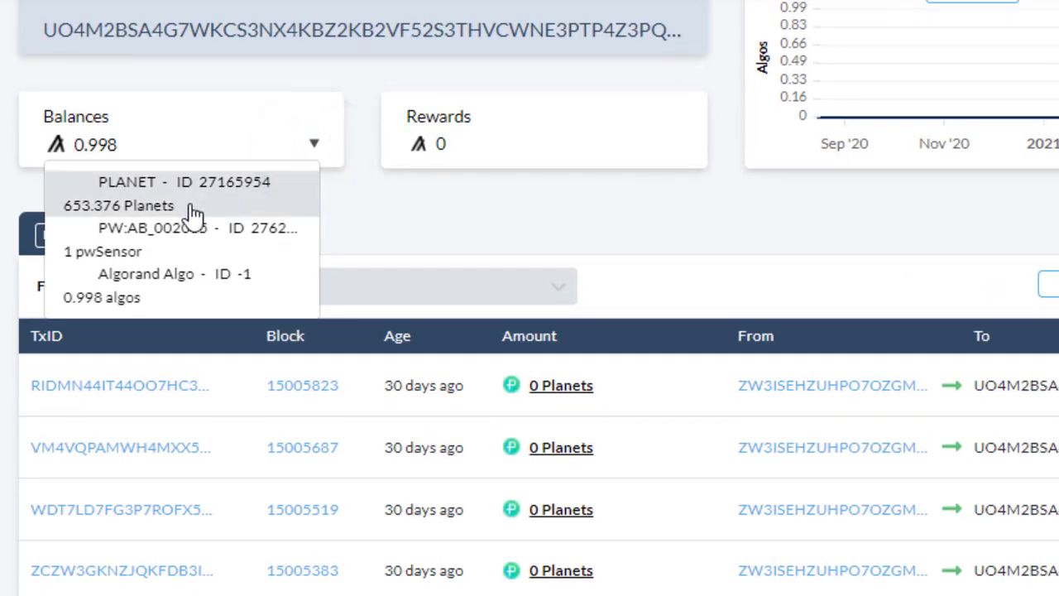
{"action": "left_click", "coordinate": [190, 213]}
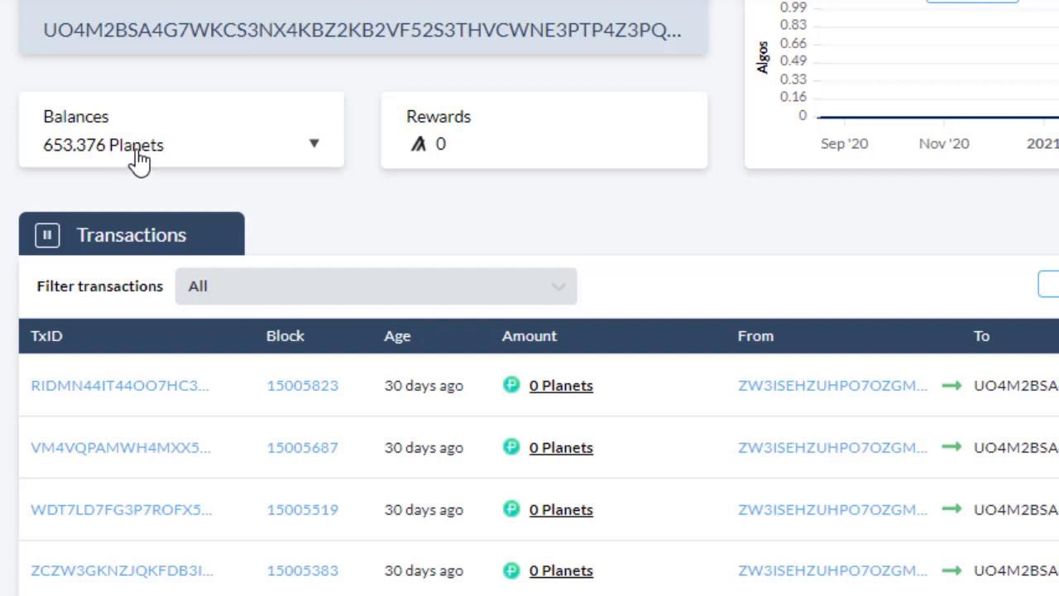
{"action": "scroll", "coordinate": [348, 138], "scroll_direction": "up", "scroll_amount": 2}
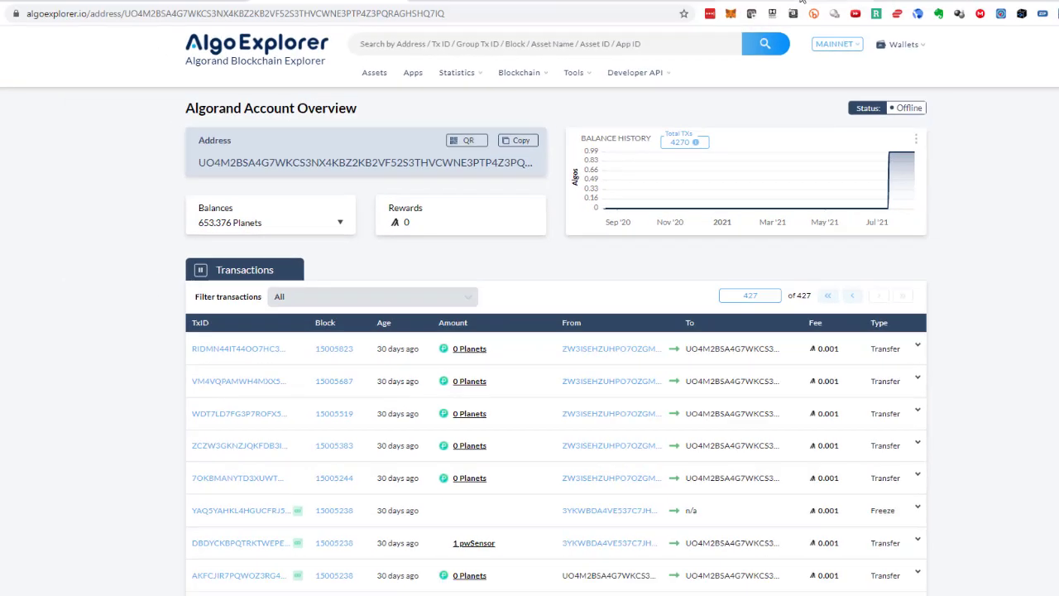
Step: On Bitfinex's Deposit page, generate a PLANETS exchange deposit address and copy it
{"action": "left_click", "coordinate": [735, 23]}
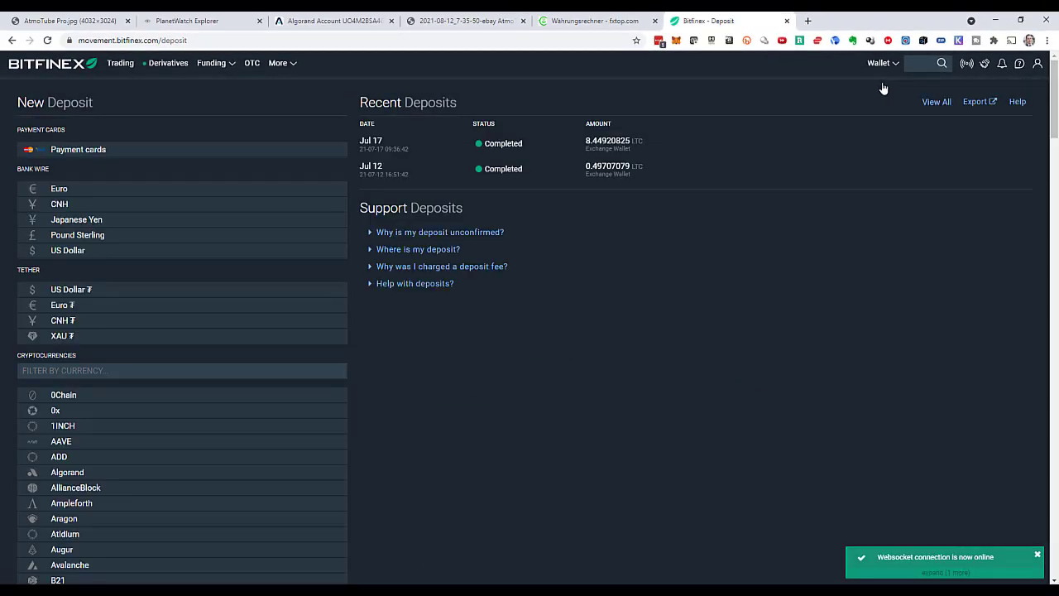
{"action": "left_click", "coordinate": [84, 370]}
{"action": "type", "text": "pl"}
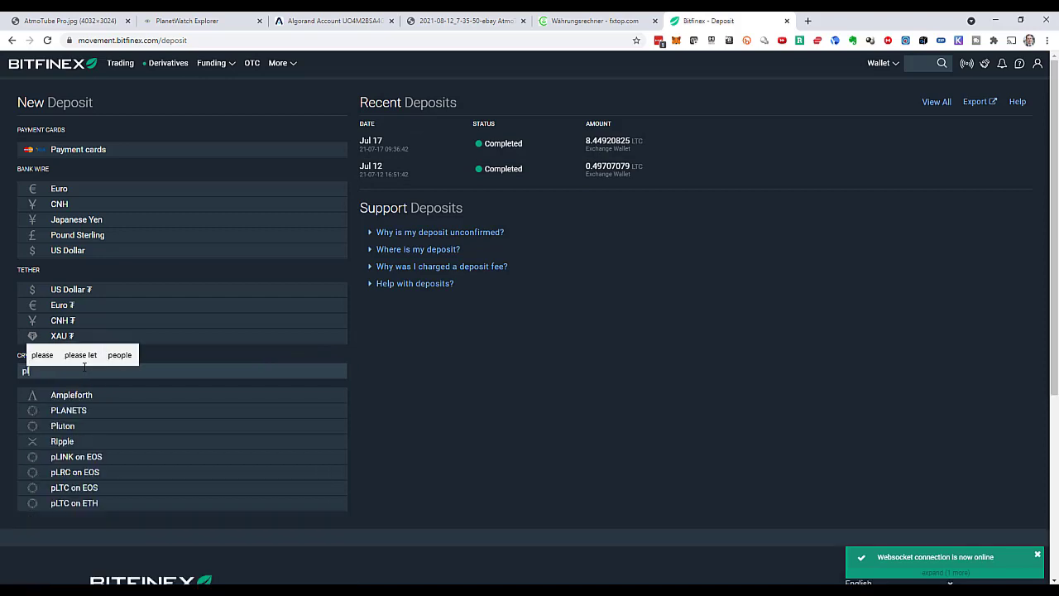
{"action": "left_click", "coordinate": [69, 414]}
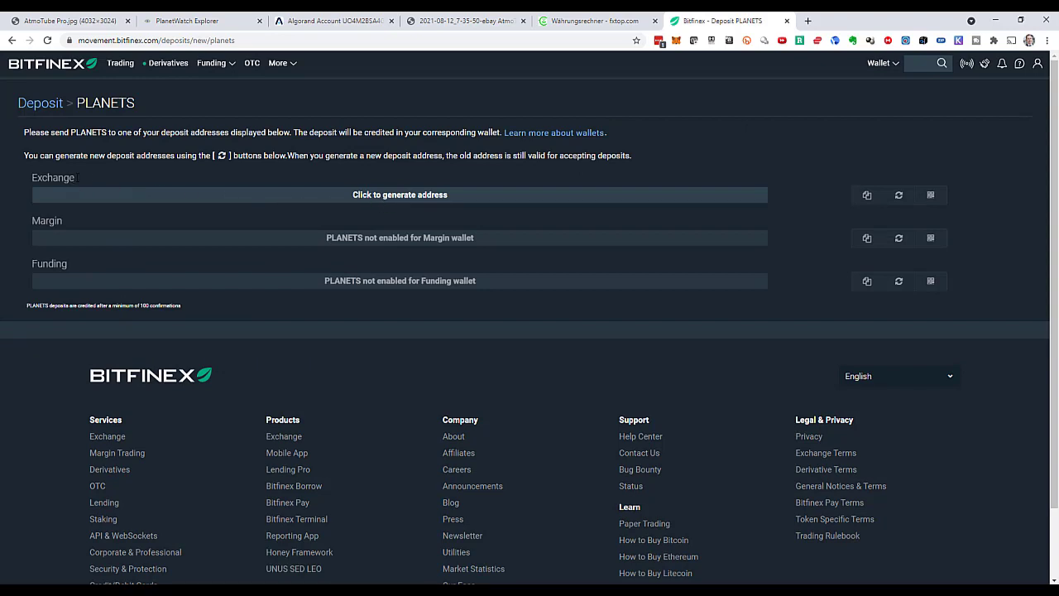
{"action": "left_click", "coordinate": [412, 198]}
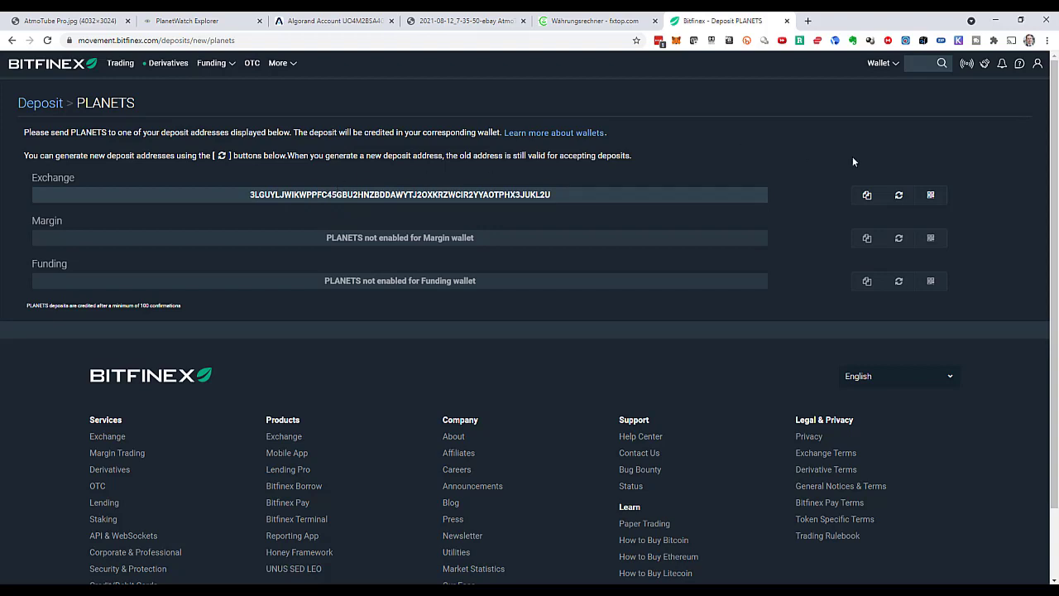
{"action": "left_click", "coordinate": [867, 195]}
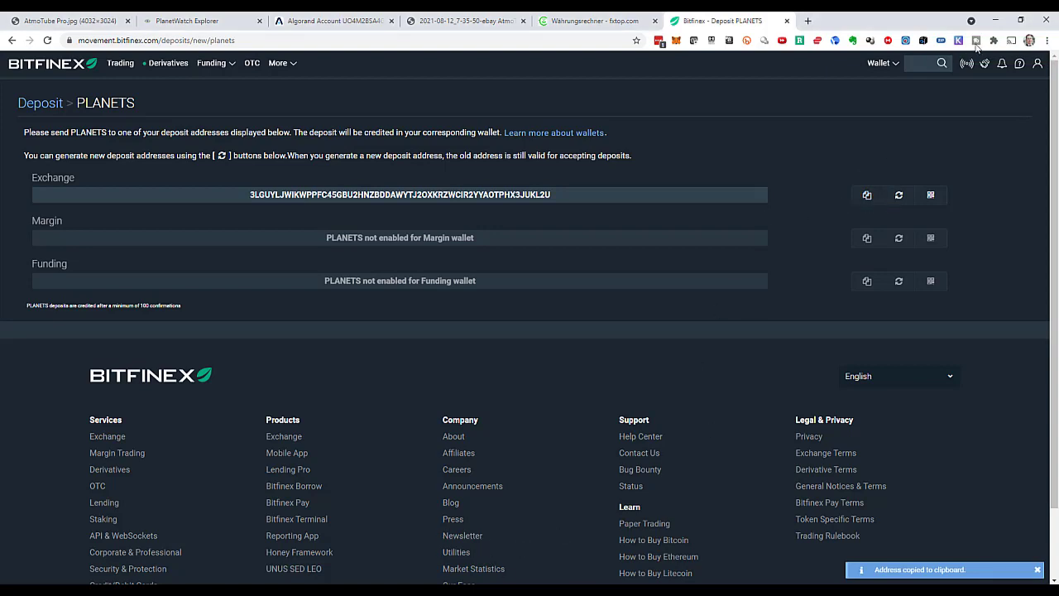
Step: Minimise the browser, open Algorand Wallet on the phone, and select the account holding 653.376 PLANET
{"action": "left_click", "coordinate": [995, 19]}
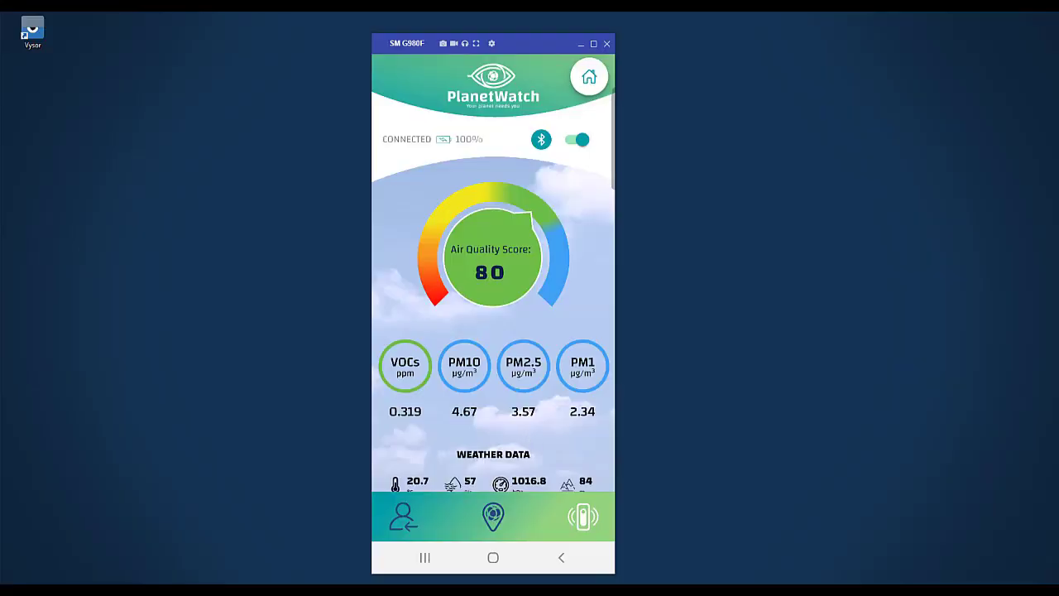
{"action": "left_click", "coordinate": [494, 559]}
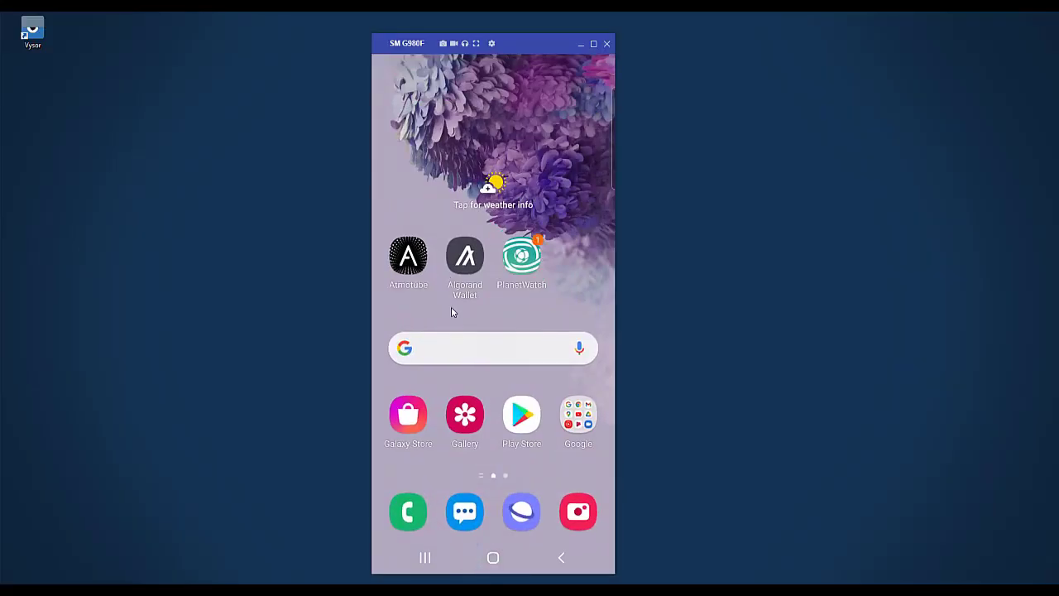
{"action": "left_click", "coordinate": [455, 267]}
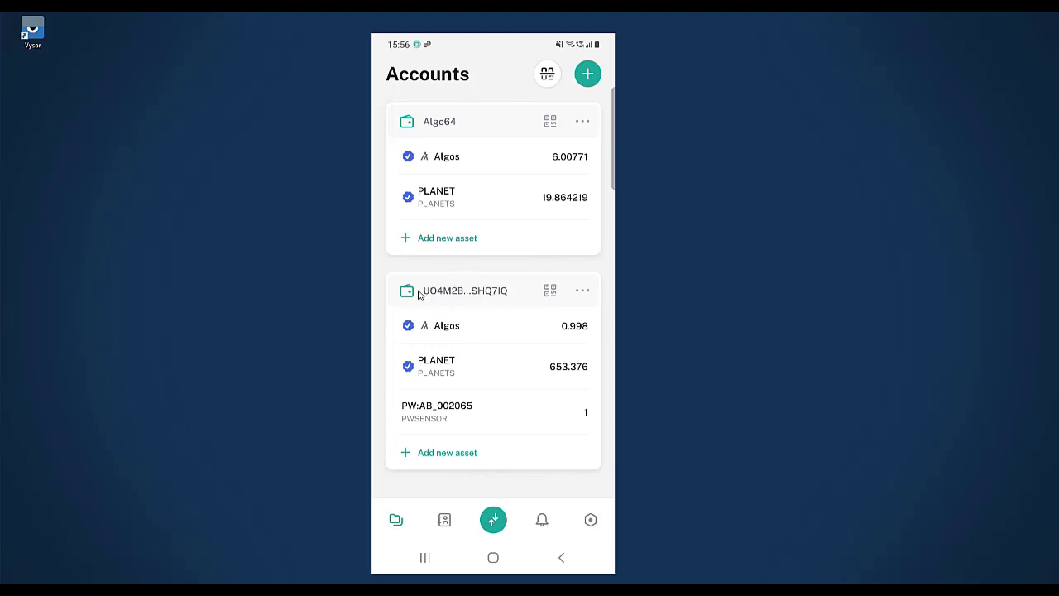
{"action": "left_click", "coordinate": [445, 368]}
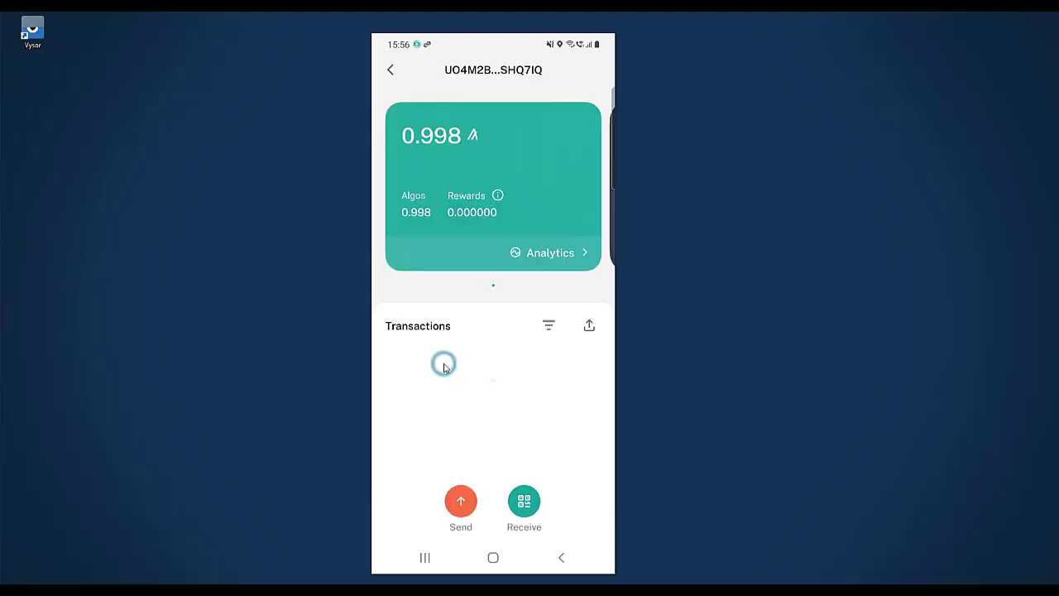
Step: Send the maximum 653.376 PLANET to the Bitfinex deposit address
{"action": "left_click", "coordinate": [464, 501]}
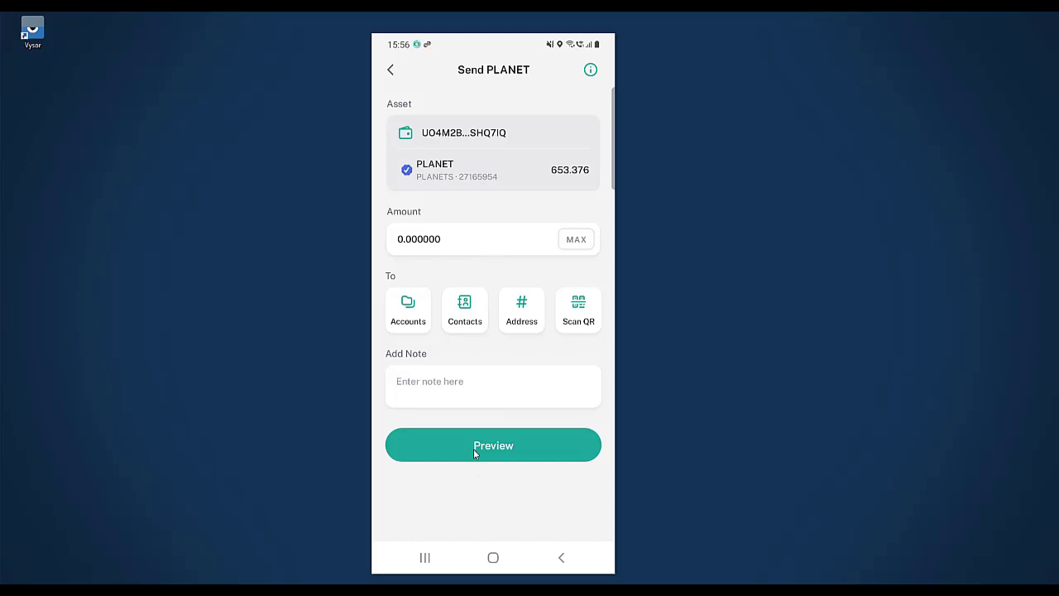
{"action": "left_click", "coordinate": [579, 240]}
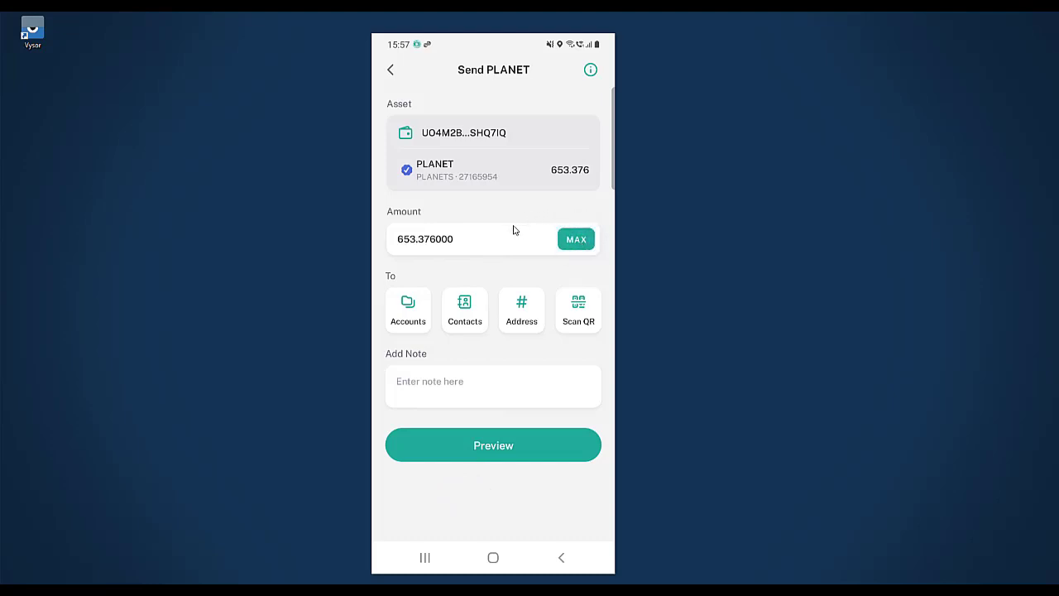
{"action": "left_click", "coordinate": [525, 316]}
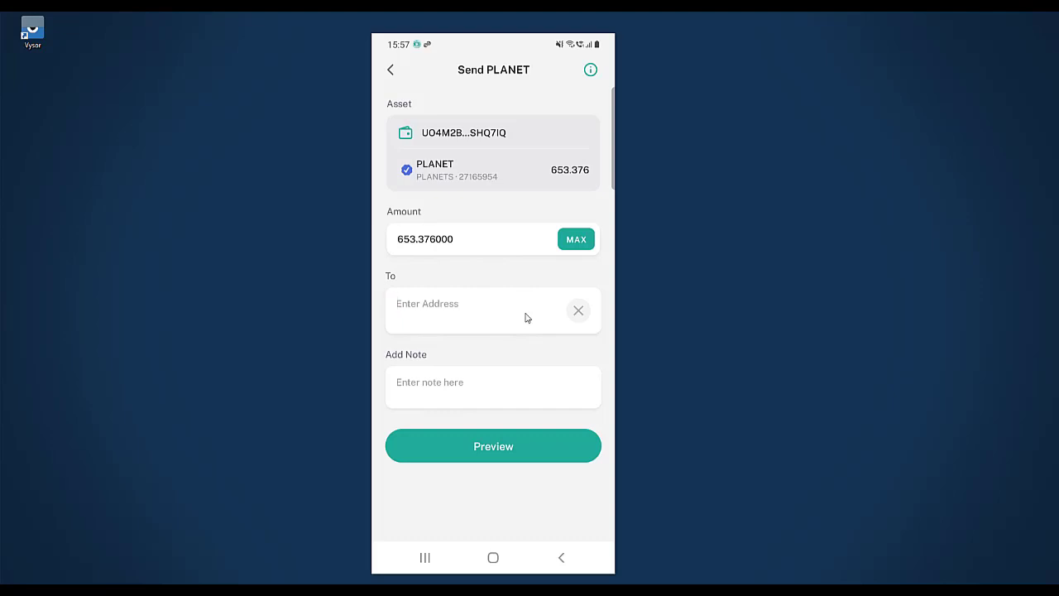
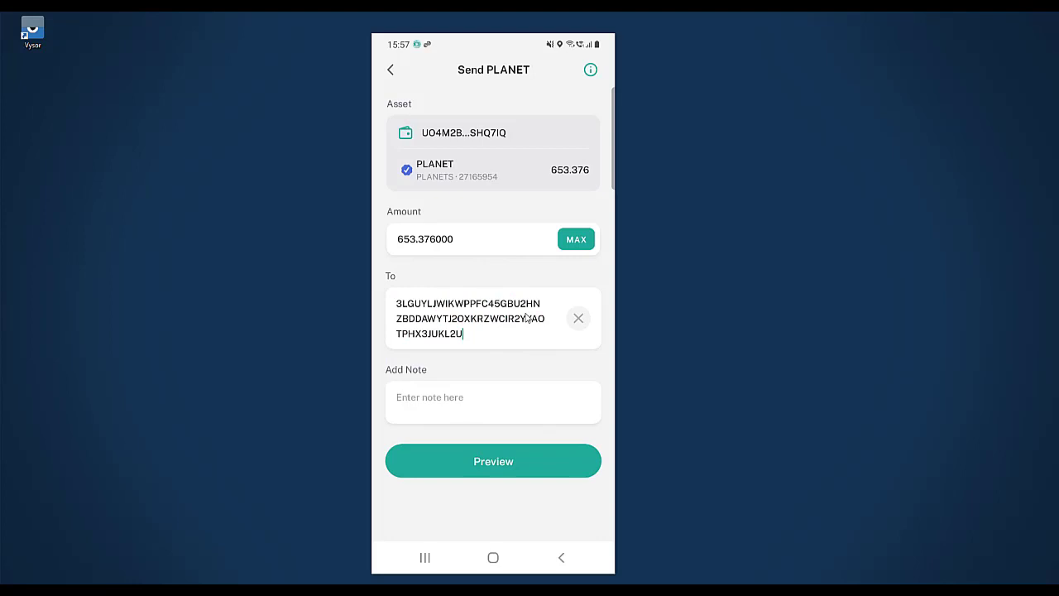
{"action": "left_click", "coordinate": [502, 461]}
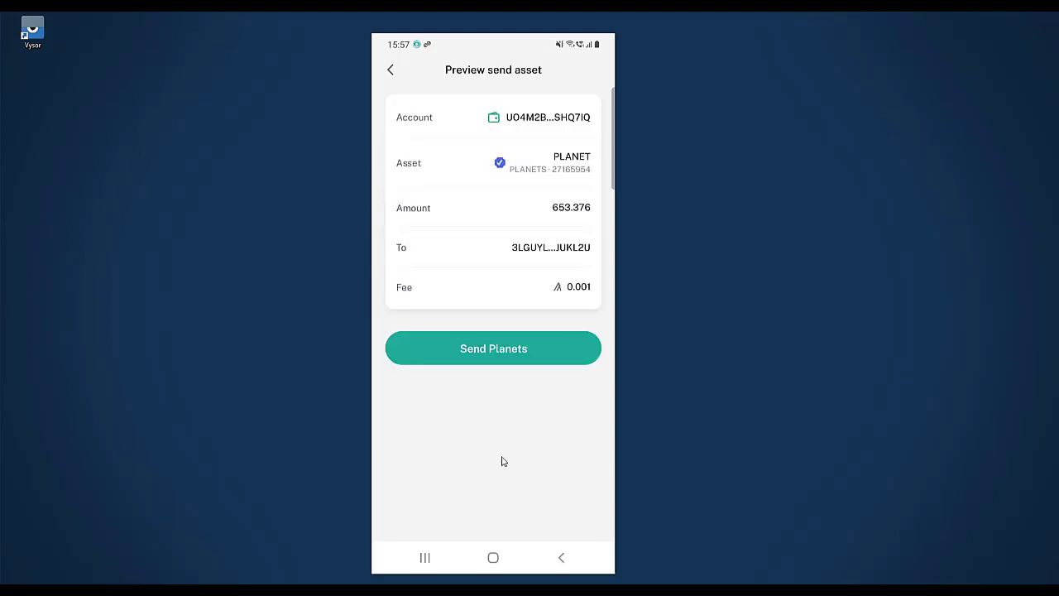
{"action": "left_click", "coordinate": [569, 351]}
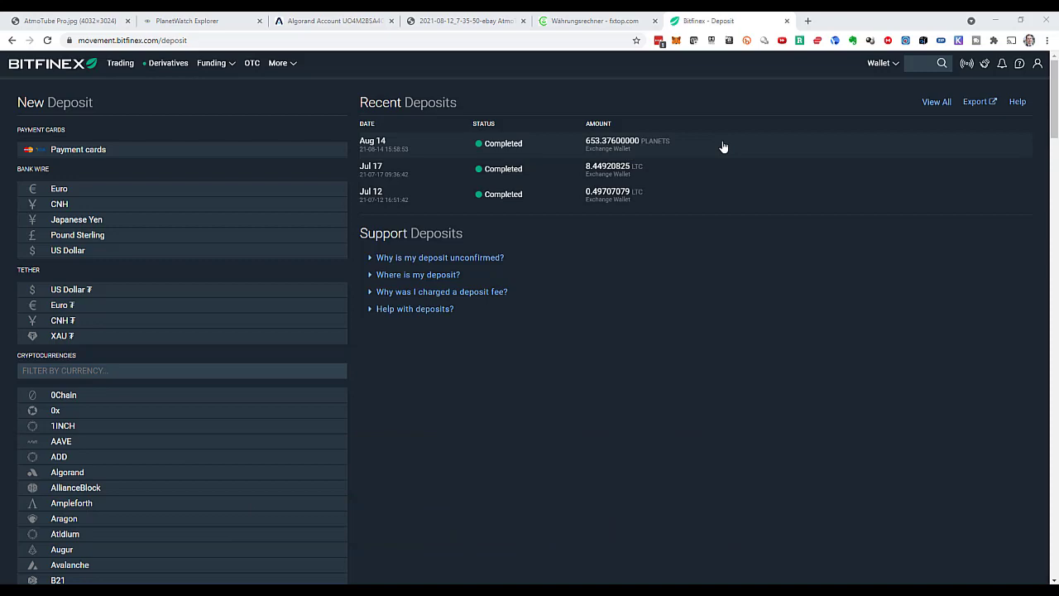
Step: Open the PLANETS/USDt trading pair on the Bitfinex trading platform
{"action": "left_click", "coordinate": [124, 67]}
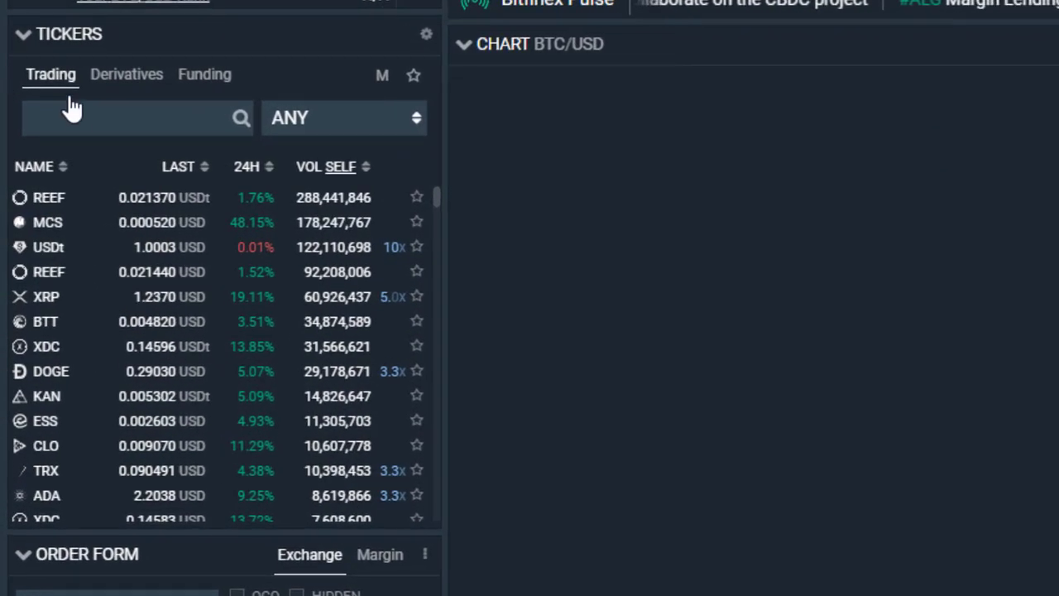
{"action": "left_click", "coordinate": [84, 110]}
{"action": "type", "text": "pl"}
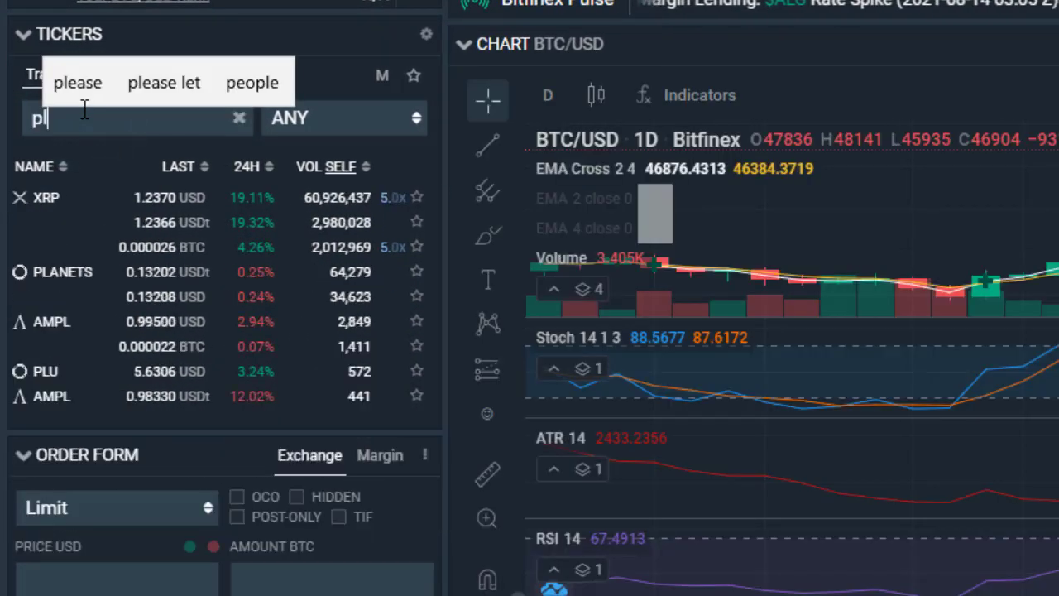
{"action": "type", "text": "a"}
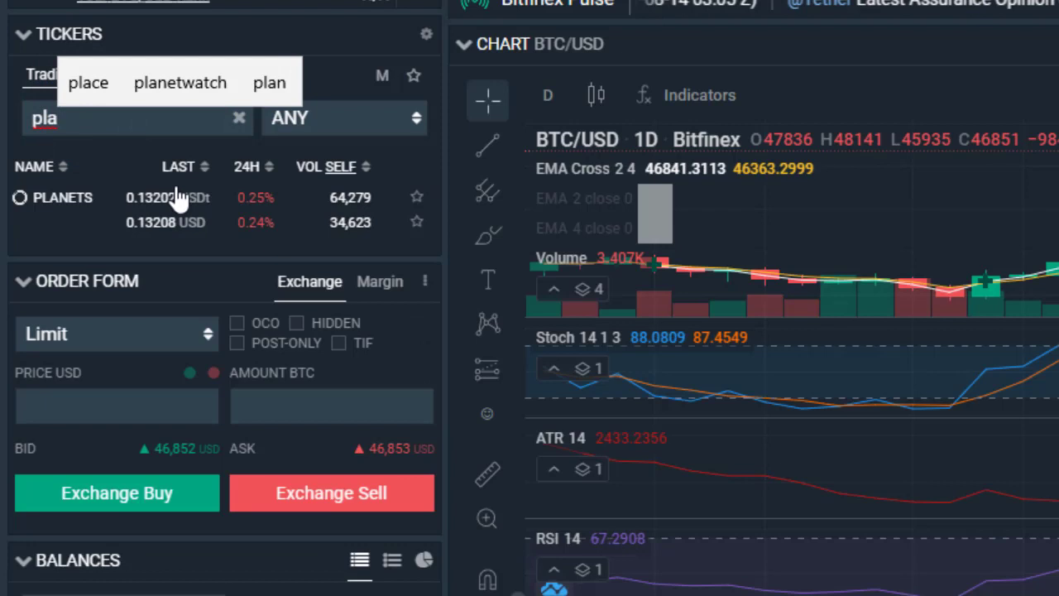
{"action": "left_click", "coordinate": [194, 198]}
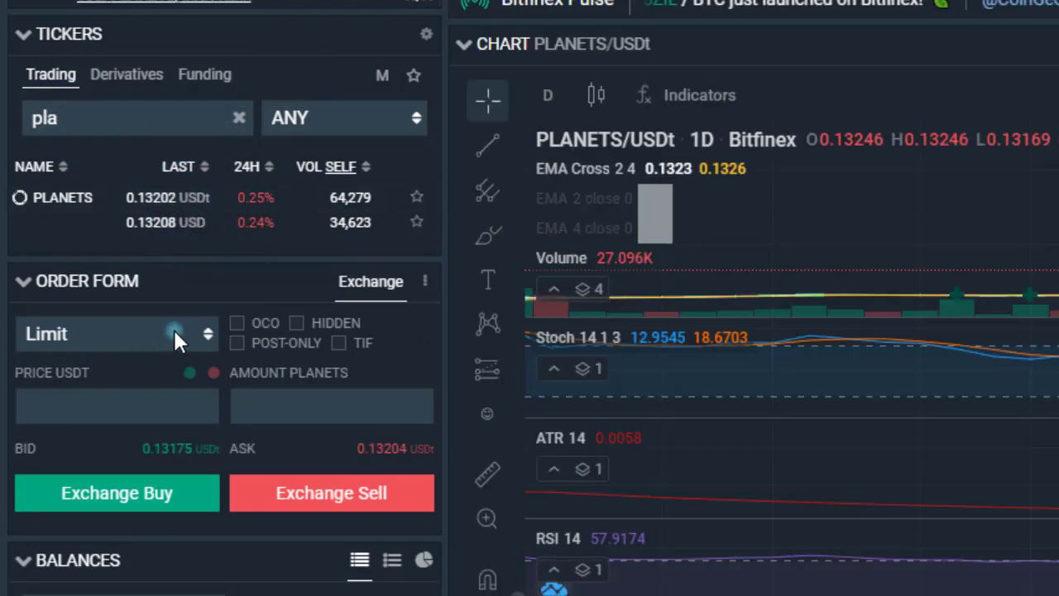
Step: Set up a market sell order for the maximum 653.376 PLANETS
{"action": "left_click", "coordinate": [176, 335]}
{"action": "left_click", "coordinate": [137, 400]}
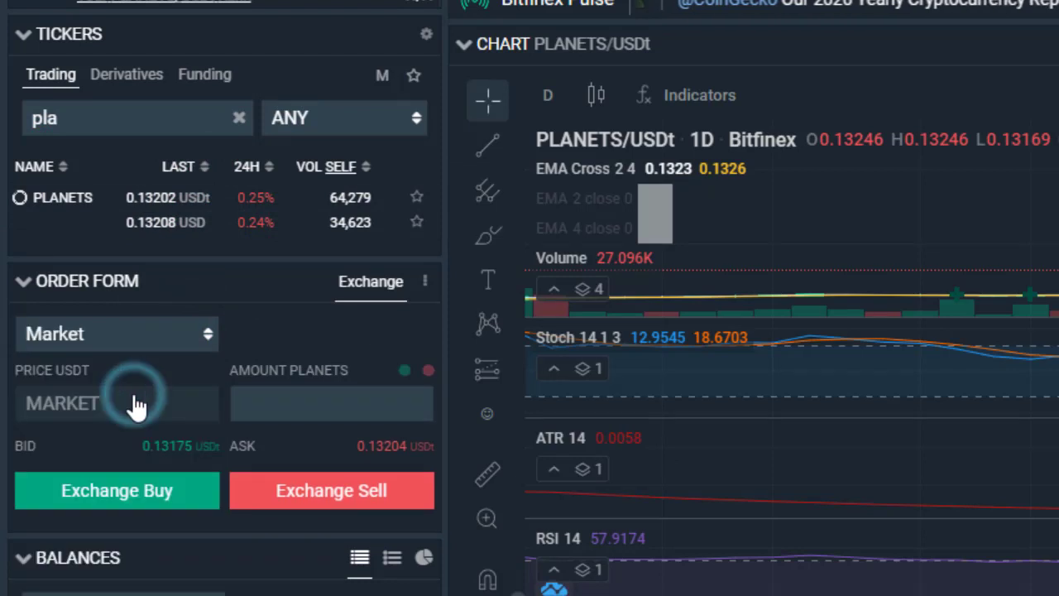
{"action": "left_click", "coordinate": [428, 372]}
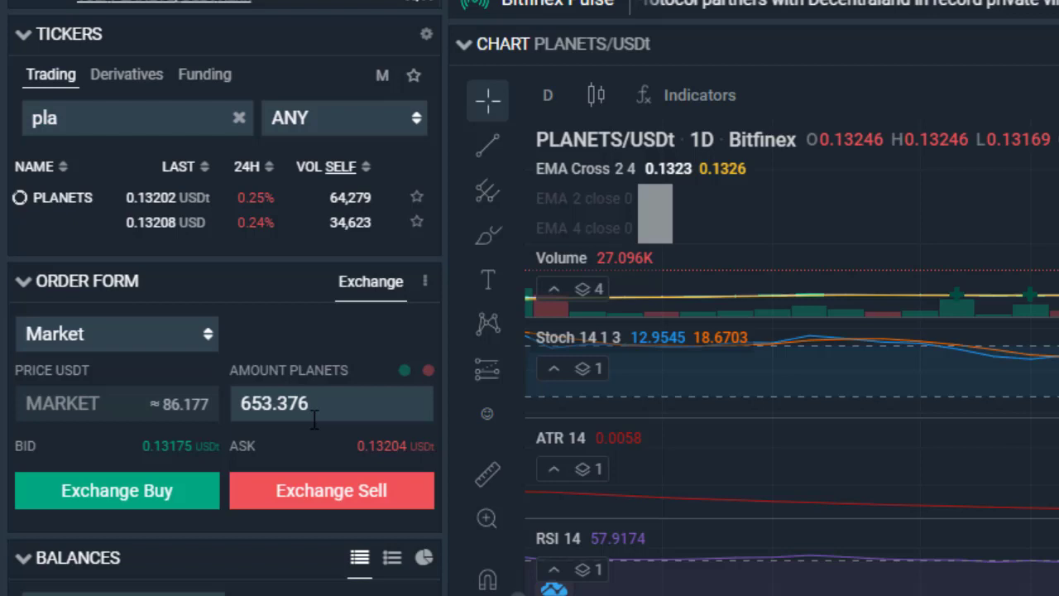
{"action": "left_click_drag", "start_coordinate": [350, 405], "coordinate": [230, 403]}
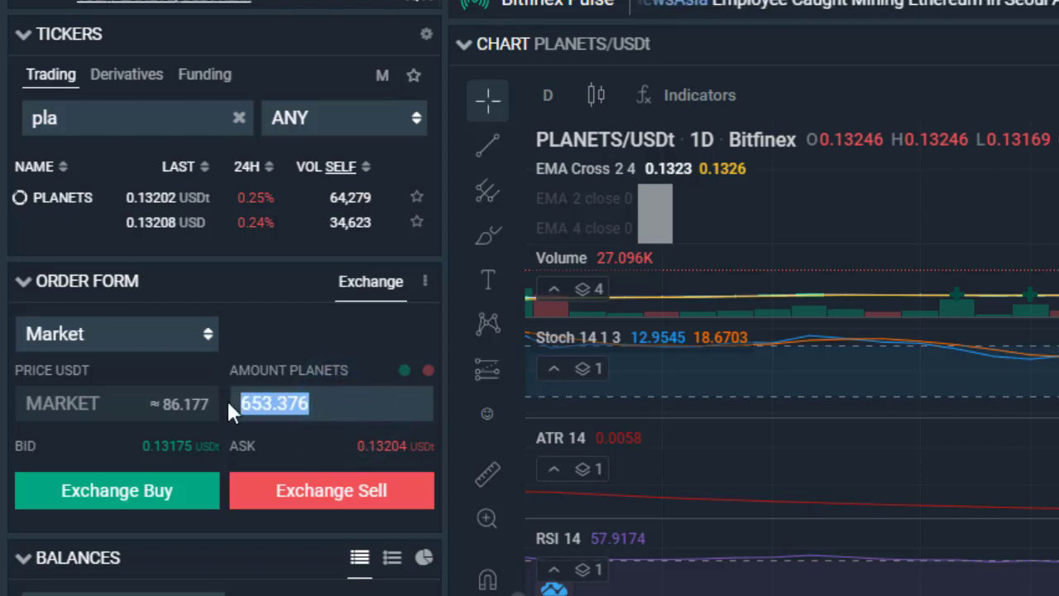
Step: Make it a trailing stop order for 653.376 PLANETS with a 0.005 USDt distance
{"action": "left_click", "coordinate": [166, 336]}
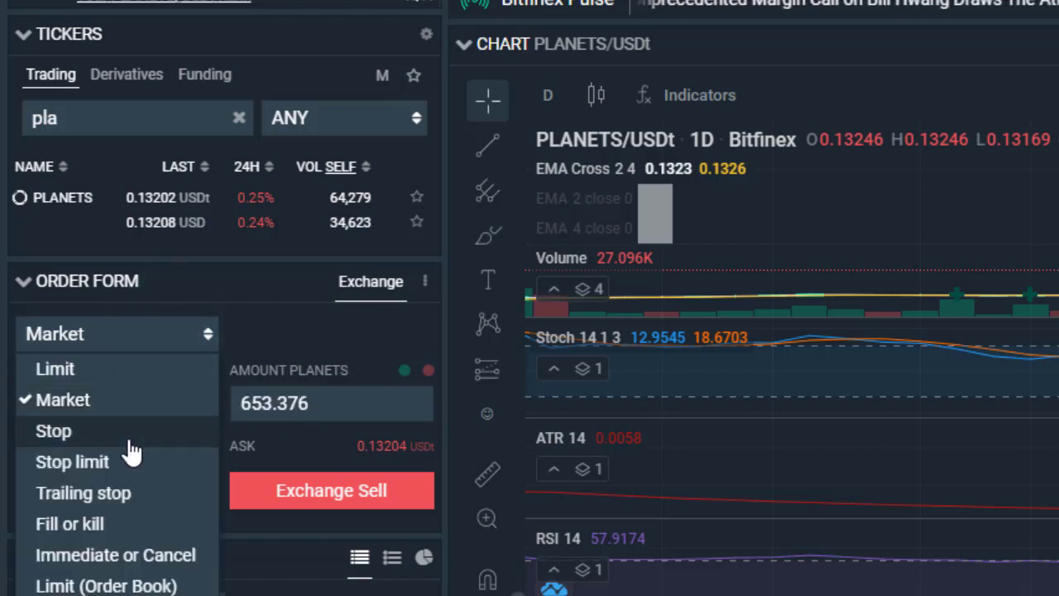
{"action": "left_click", "coordinate": [125, 495]}
{"action": "left_click", "coordinate": [266, 402]}
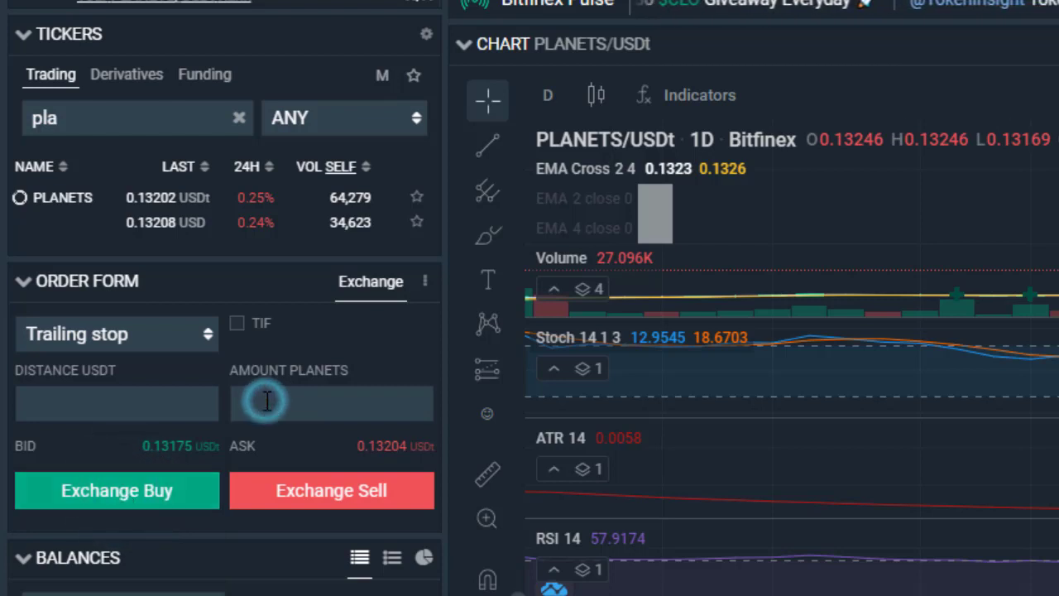
{"action": "type", "text": "653.376"}
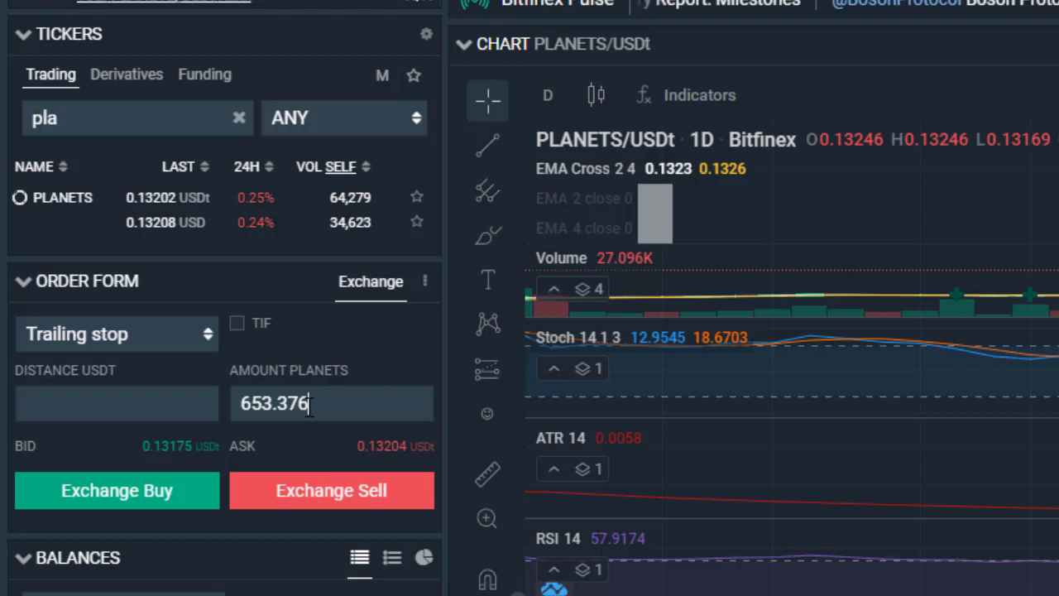
{"action": "left_click", "coordinate": [185, 410]}
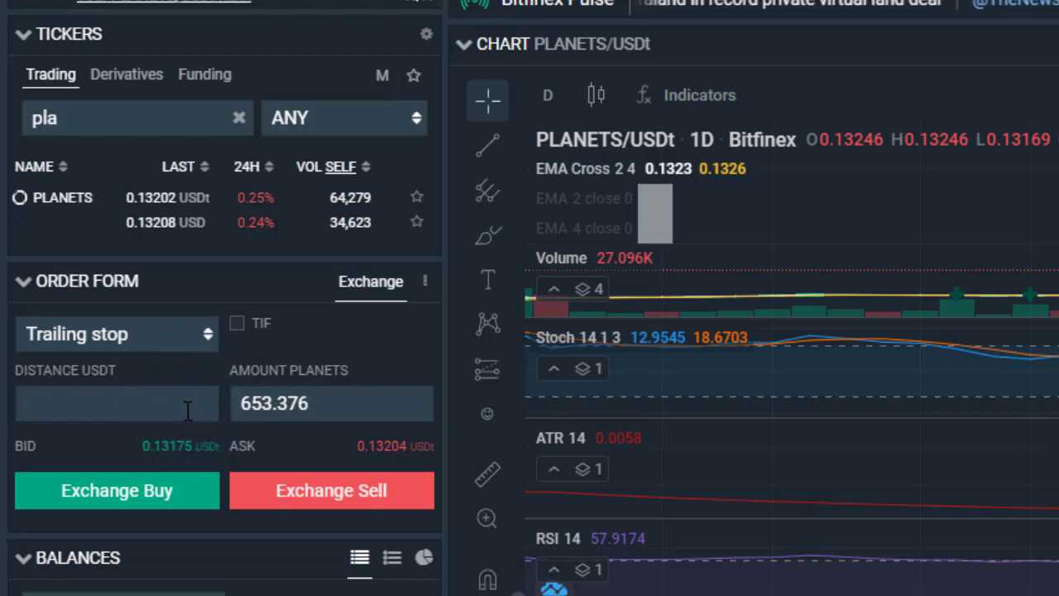
{"action": "type", "text": "0."}
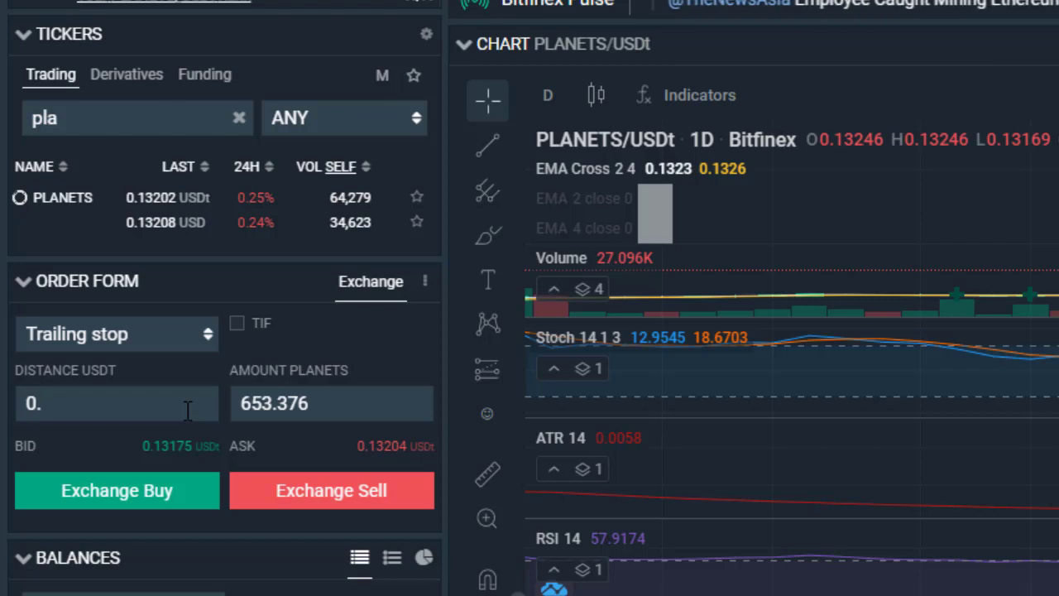
{"action": "type", "text": "005"}
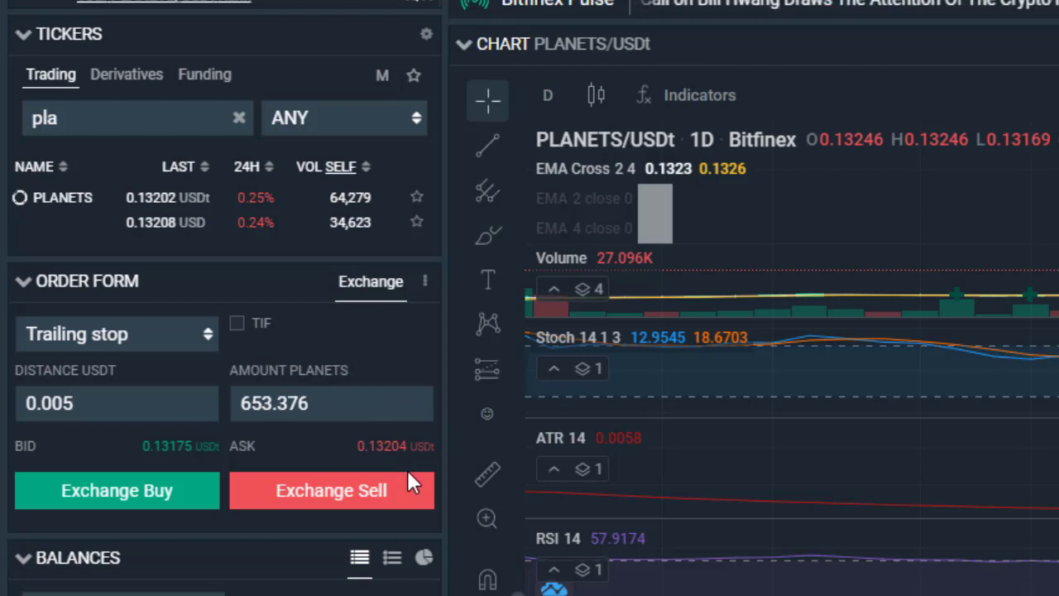
Step: Place the trailing-stop Exchange Sell order for 653.376 PLANETS
{"action": "left_click", "coordinate": [406, 497]}
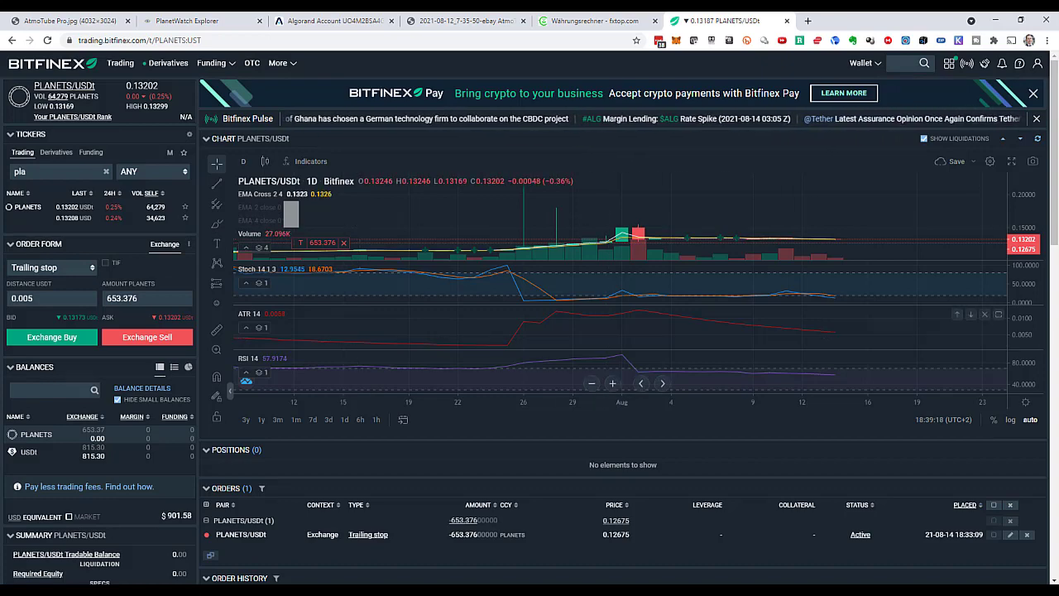
Step: Record withdrawn rewards as 653.376 PLANETS worth $86 in the evaluator sheet
{"action": "left_click", "coordinate": [407, 546]}
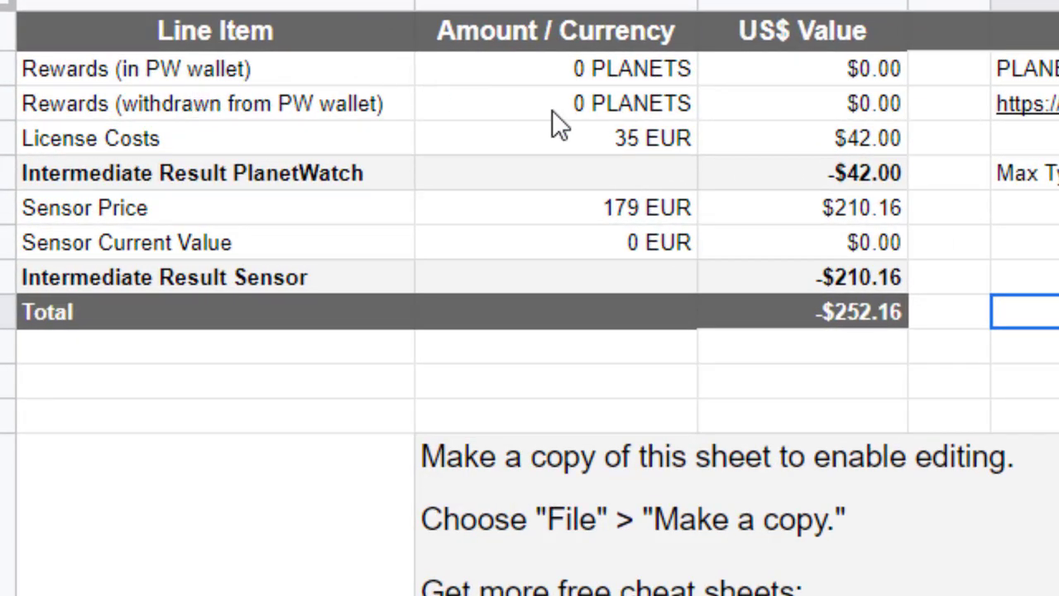
{"action": "left_click", "coordinate": [580, 118]}
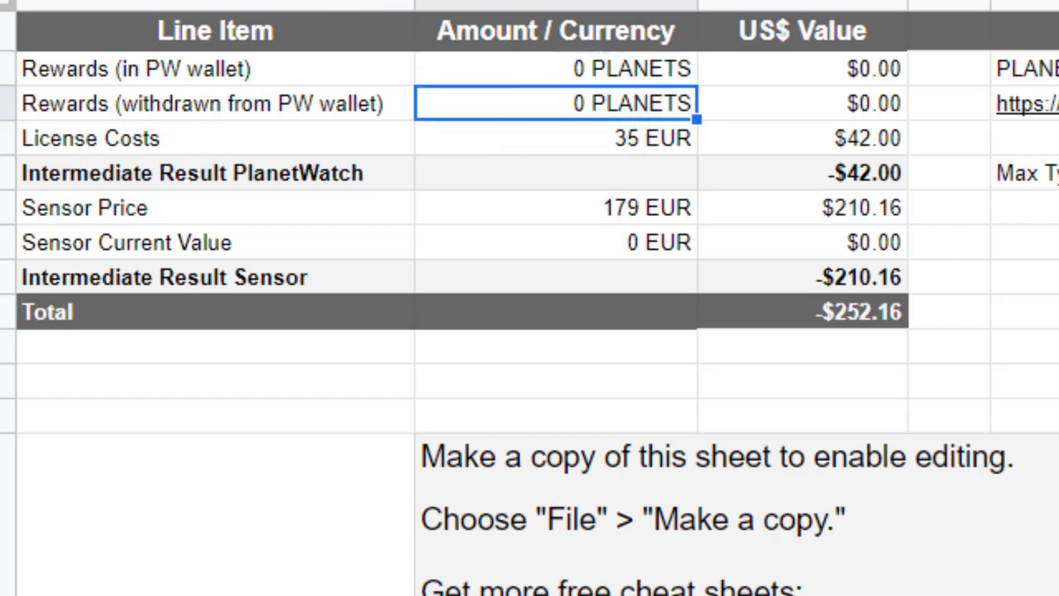
{"action": "type", "text": "653.376"}
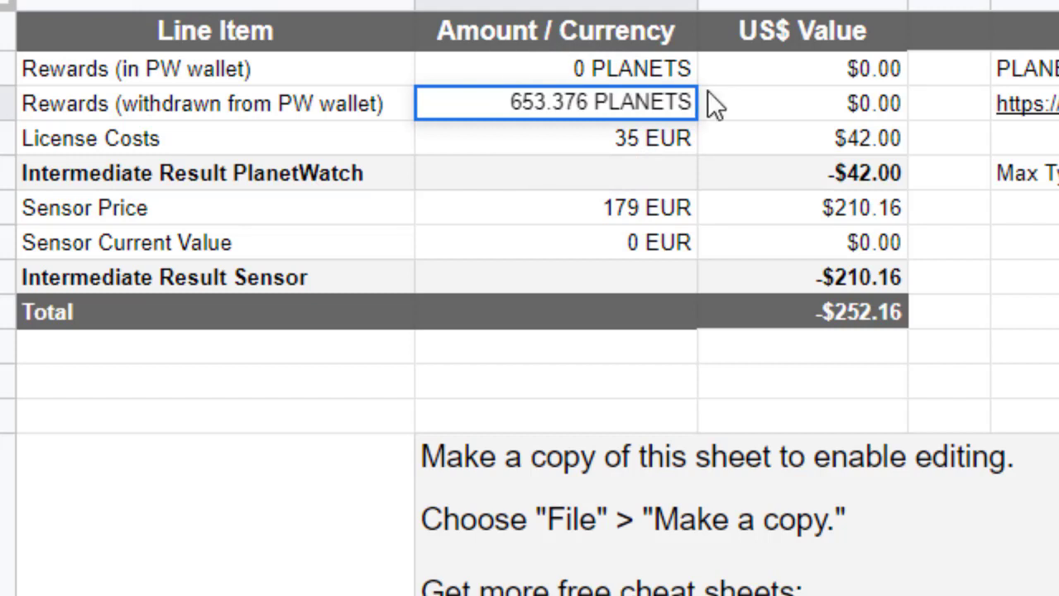
{"action": "left_click", "coordinate": [798, 95]}
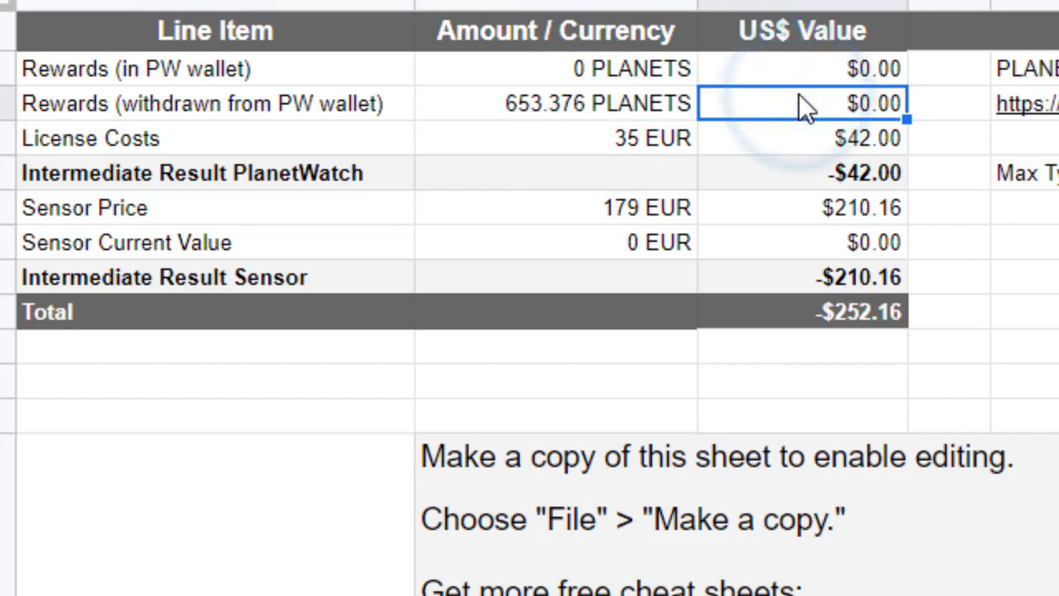
{"action": "type", "text": "86"}
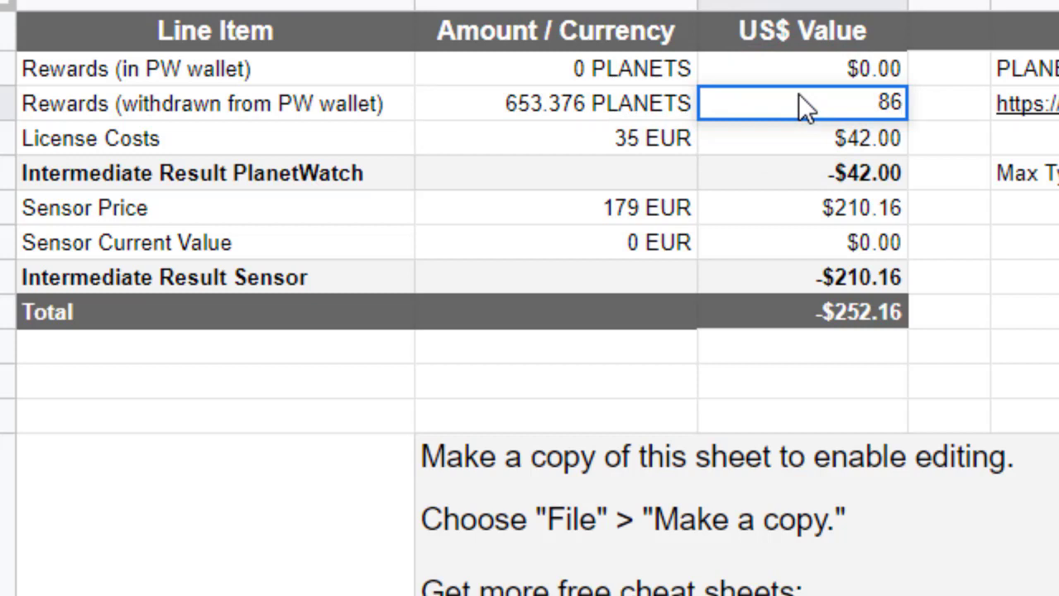
{"action": "key", "text": "Tab"}
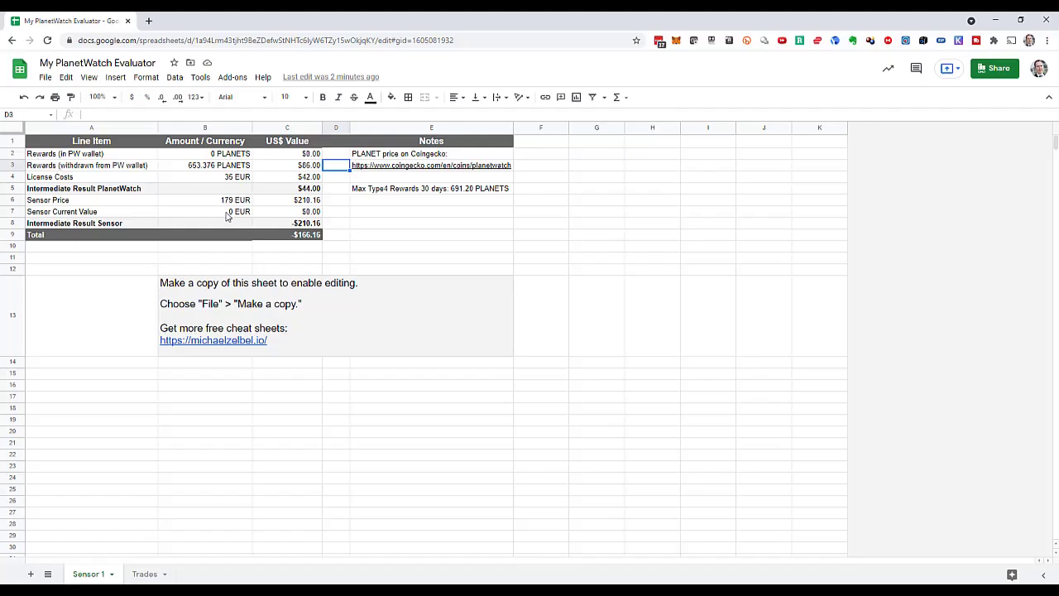
Step: Change the Sensor Current Value amount in B7 to 276 EUR
{"action": "left_click", "coordinate": [226, 213]}
{"action": "double_click", "coordinate": [227, 213]}
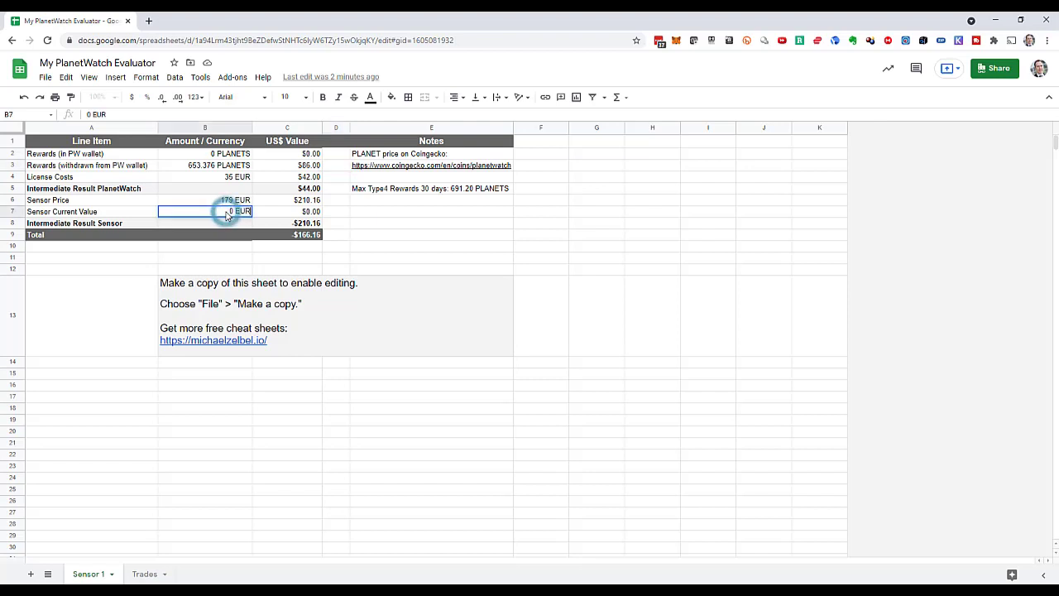
{"action": "double_click", "coordinate": [89, 113]}
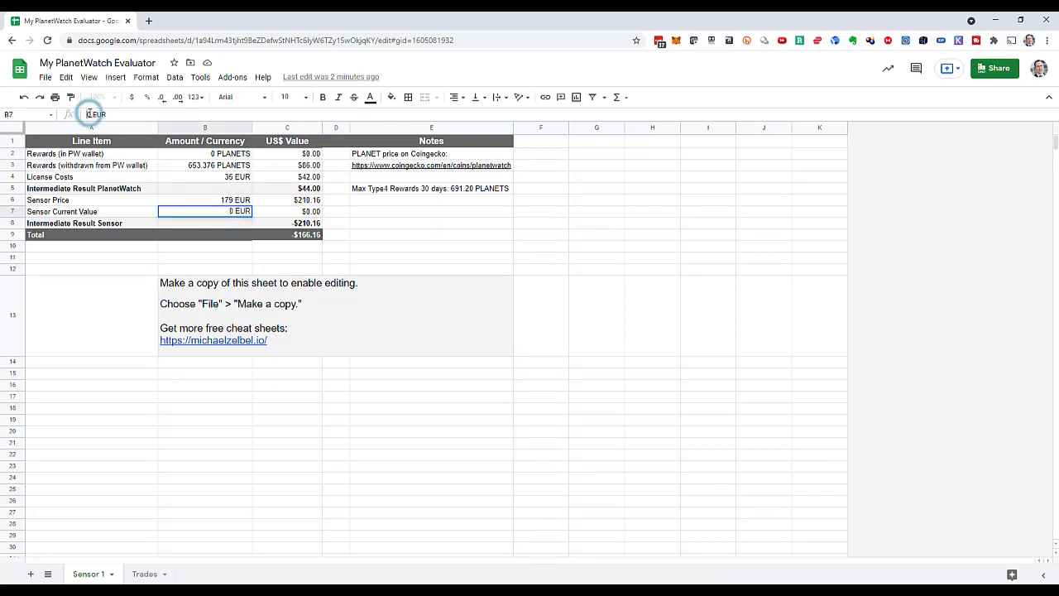
{"action": "type", "text": "276"}
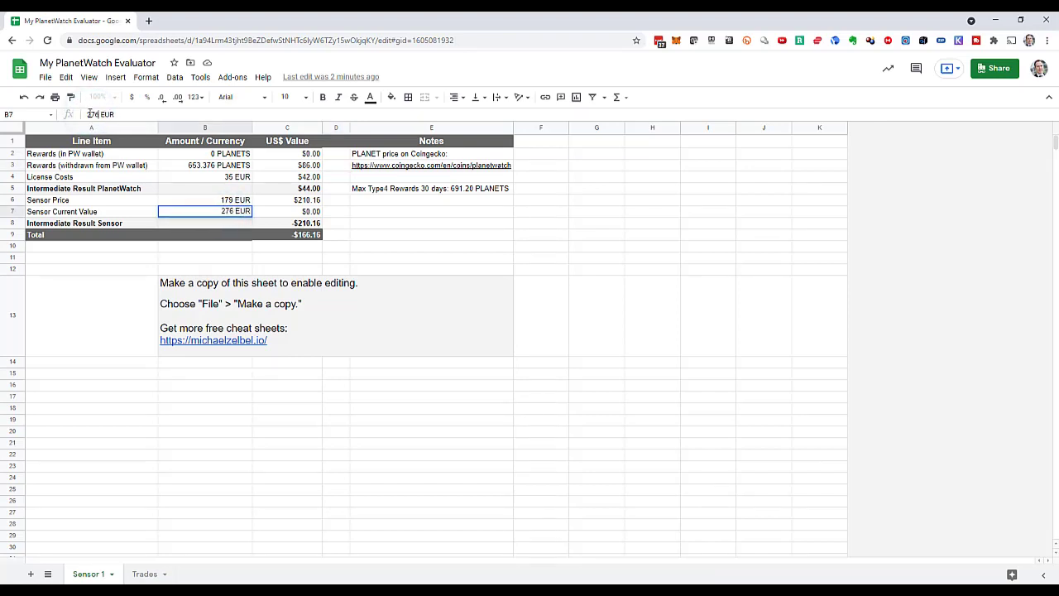
{"action": "key", "text": "ctrl+shift+Left"}
{"action": "left_click", "coordinate": [337, 581]}
Step: Convert 276 EUR to US dollars in the fxtop currency converter
{"action": "left_click", "coordinate": [336, 579]}
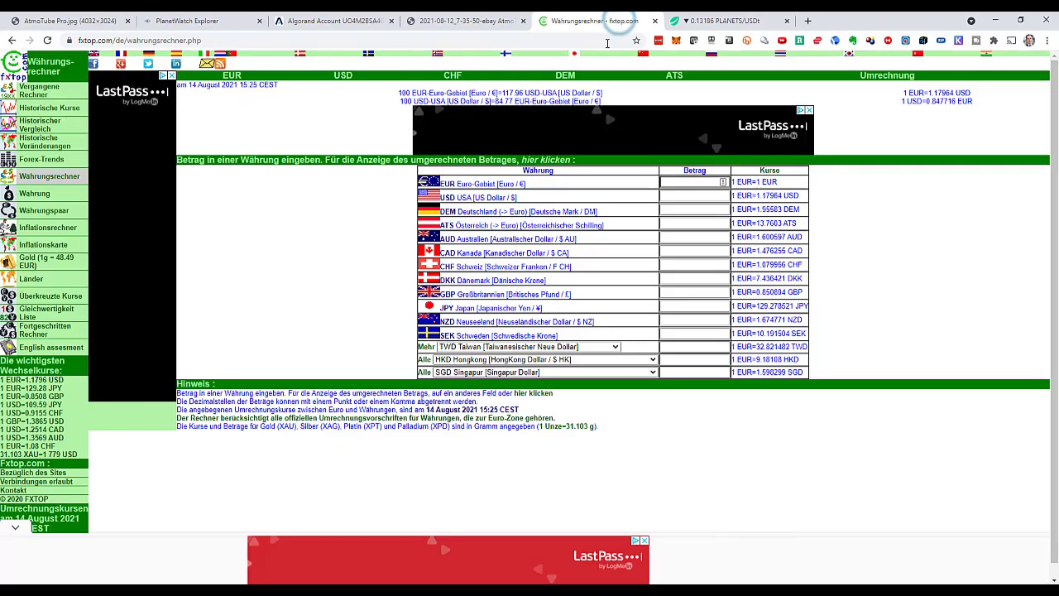
{"action": "left_click", "coordinate": [666, 181]}
{"action": "type", "text": "276"}
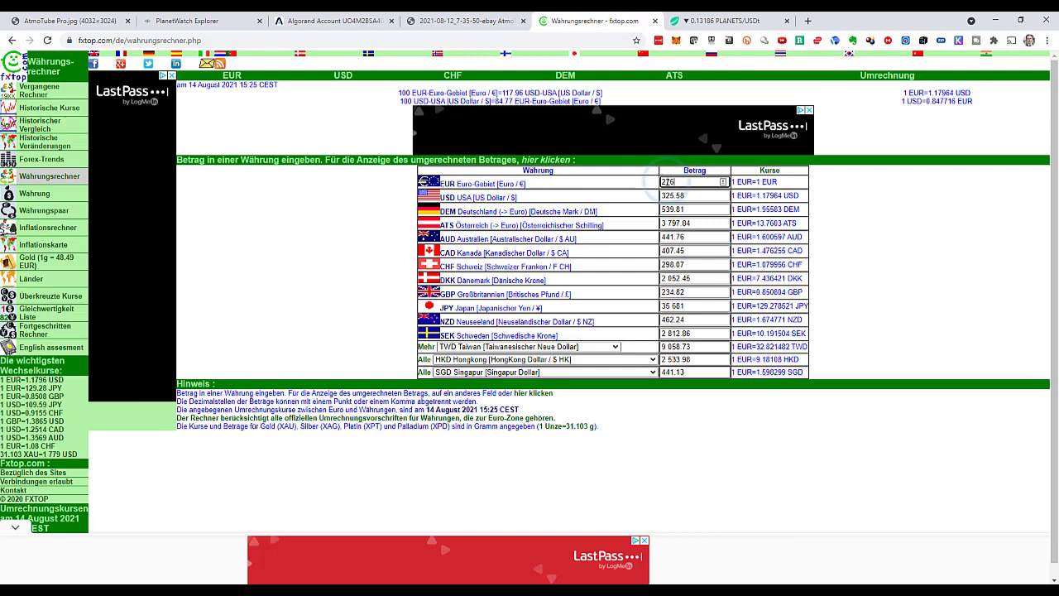
Step: Copy the 325.58 USD result into the sheet's Sensor Current Value dollar cell
{"action": "left_click", "coordinate": [686, 195]}
{"action": "left_click_drag", "start_coordinate": [686, 195], "coordinate": [651, 199]}
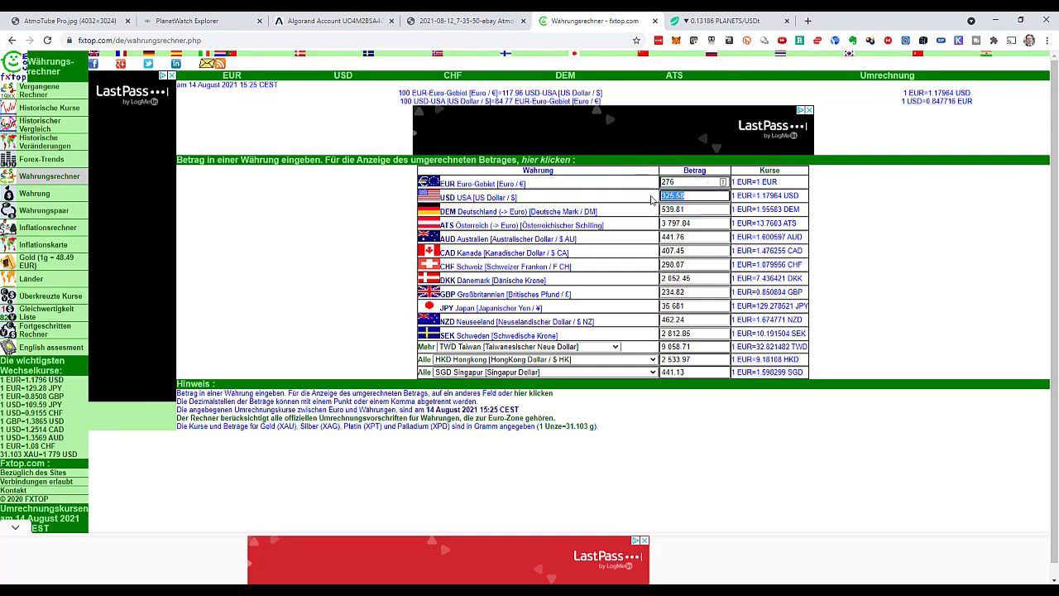
{"action": "key", "text": "ctrl+c"}
{"action": "key", "text": "alt+Tab"}
{"action": "key", "text": "ctrl+v"}
{"action": "key", "text": "Tab"}
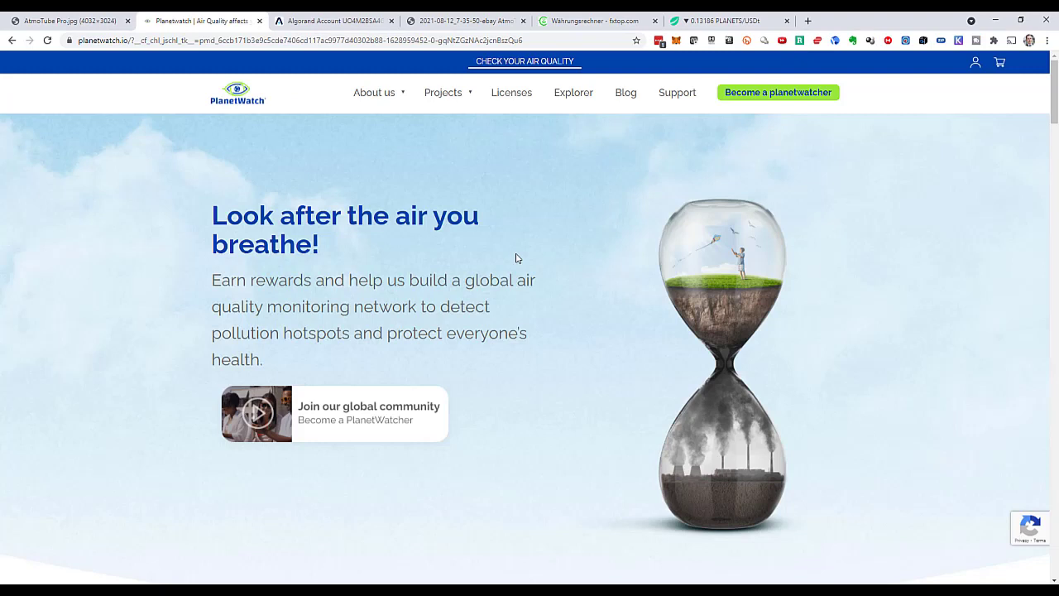
Step: Go to PlanetWatch's Licenses page to see the license types for sale
{"action": "left_click", "coordinate": [510, 99]}
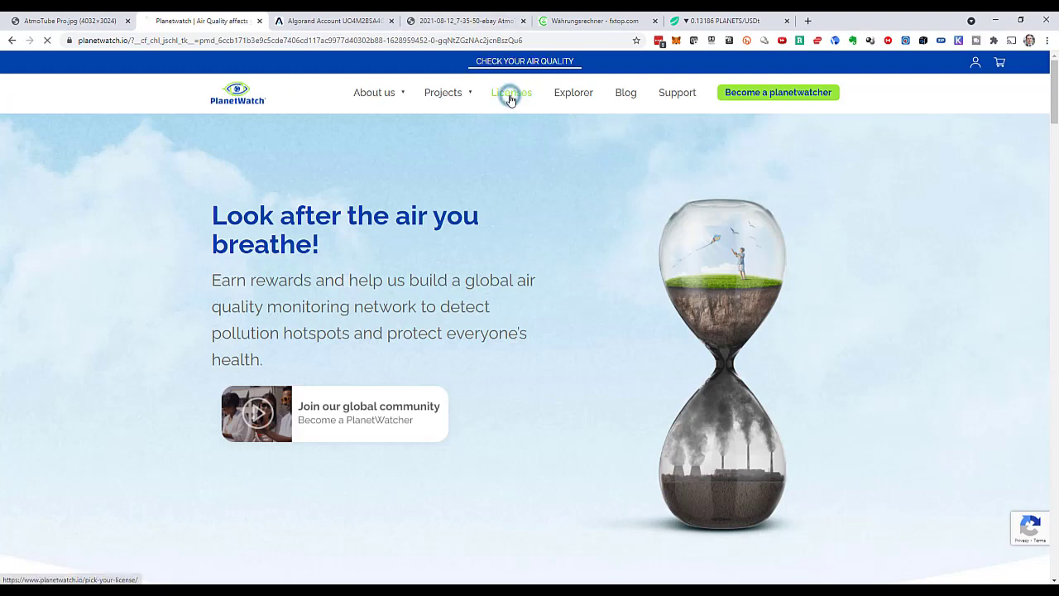